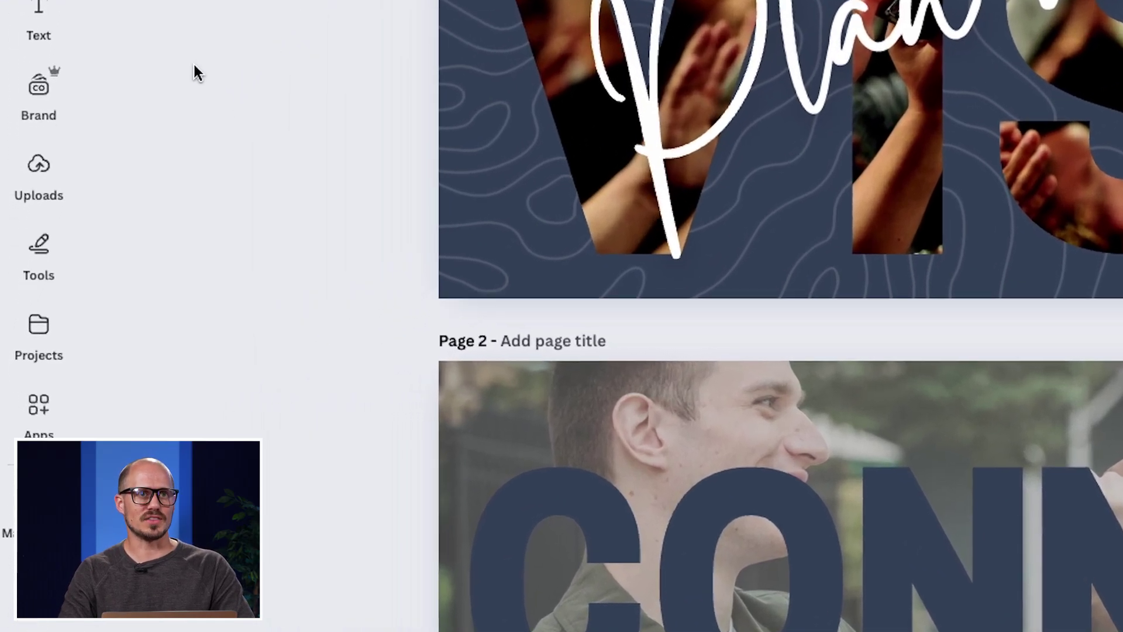
- Search Elements for 'letters' and scroll the Frames results to show the A–U letter frames
click(40, 100)
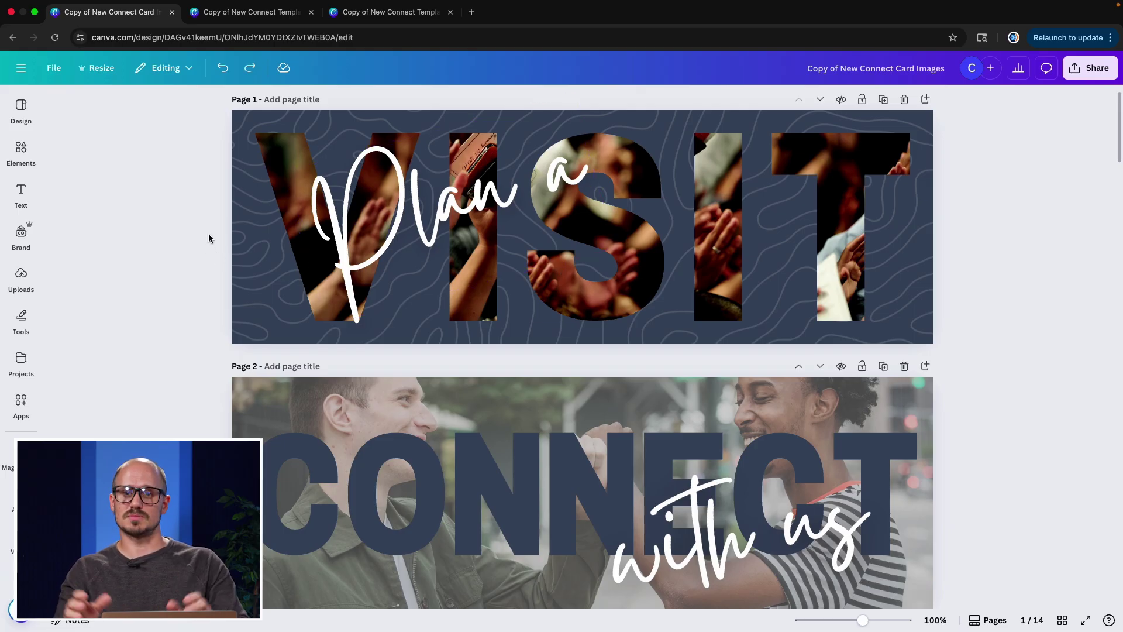
scroll(208, 238, up, 5)
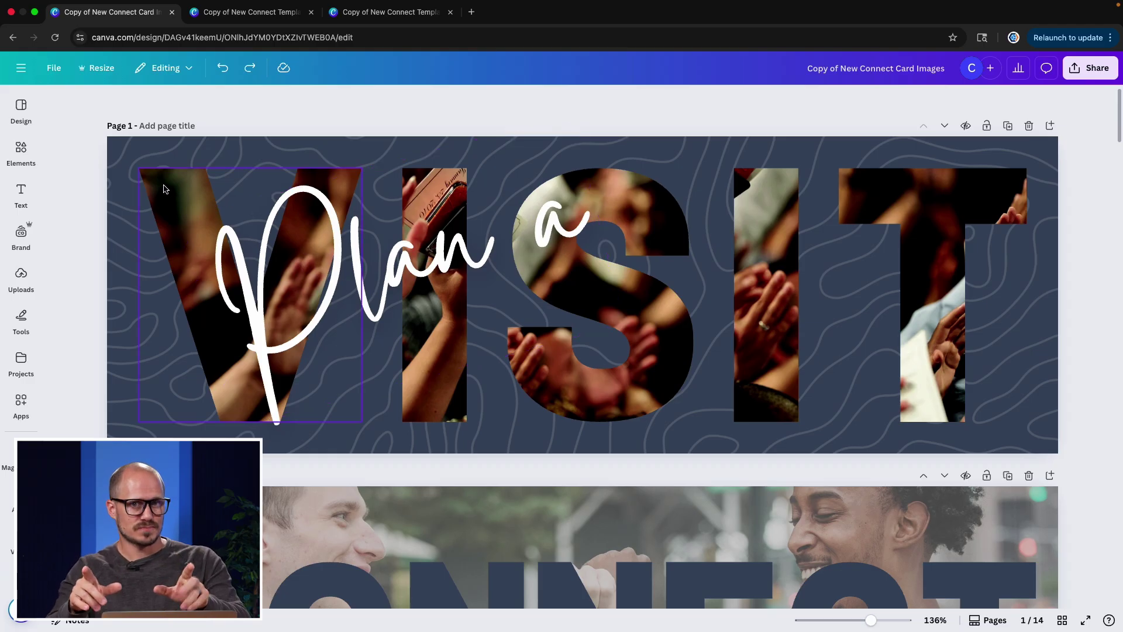
click(24, 152)
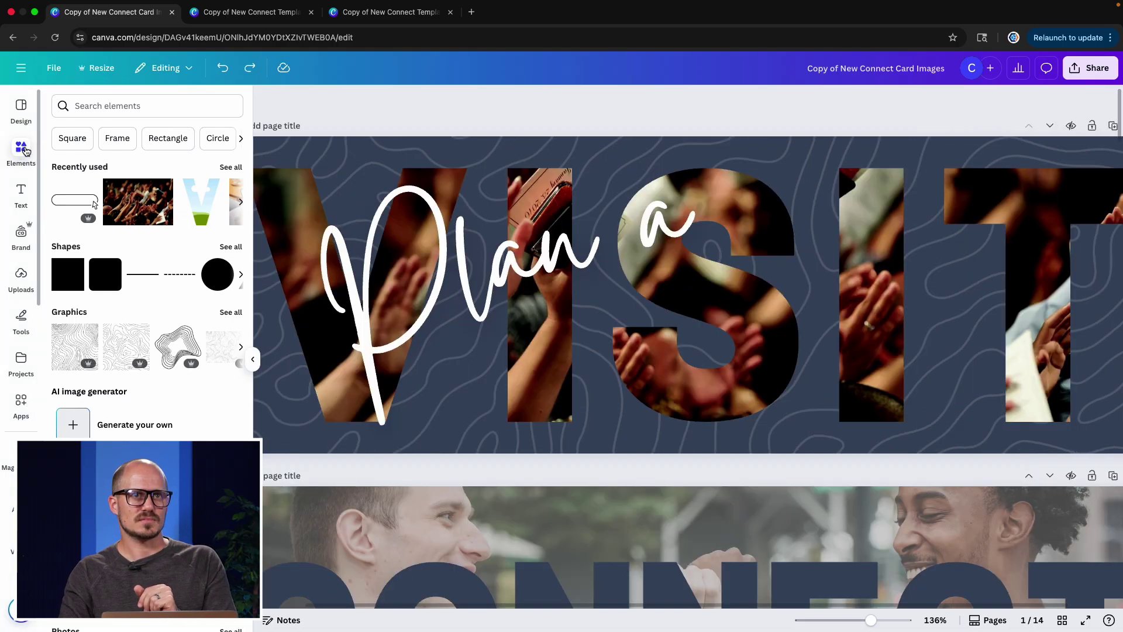
click(111, 108)
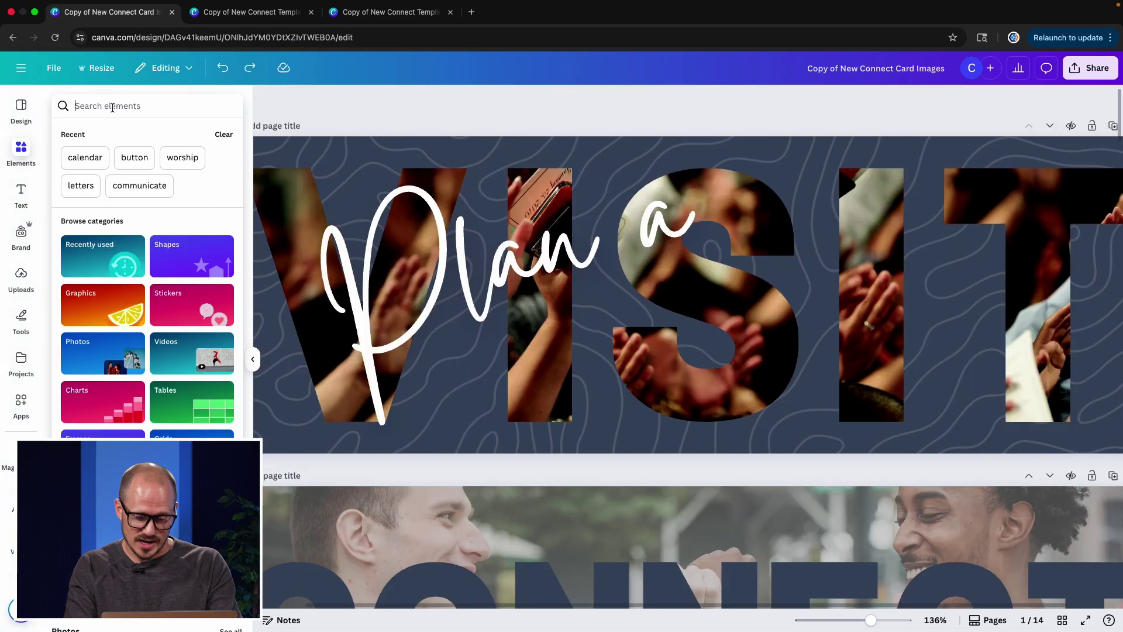
text(letters)
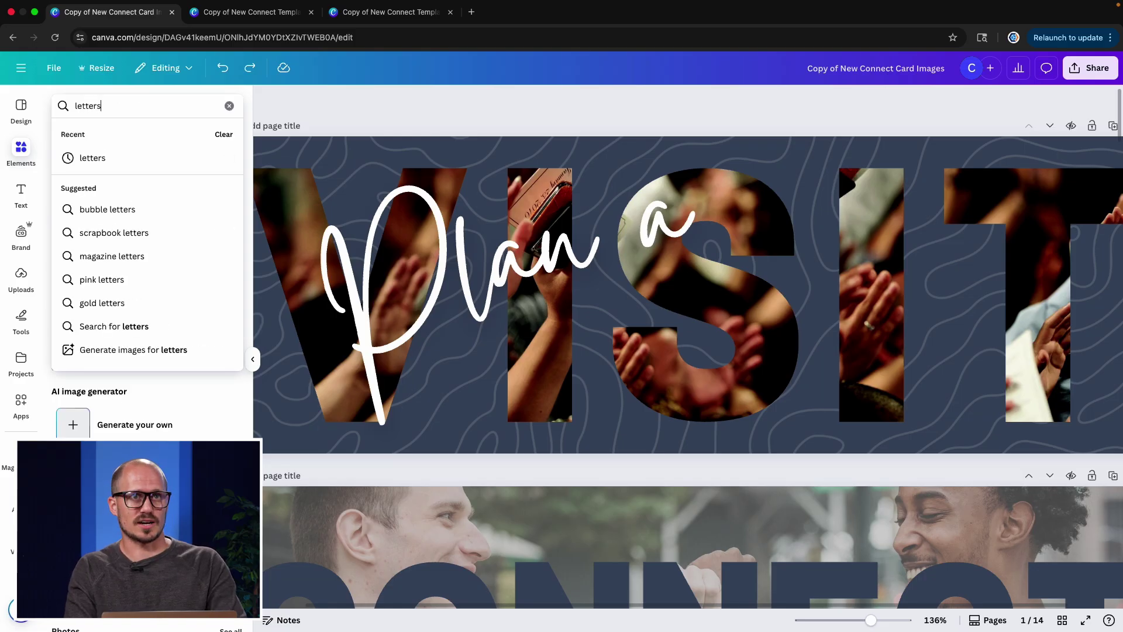
key(Return)
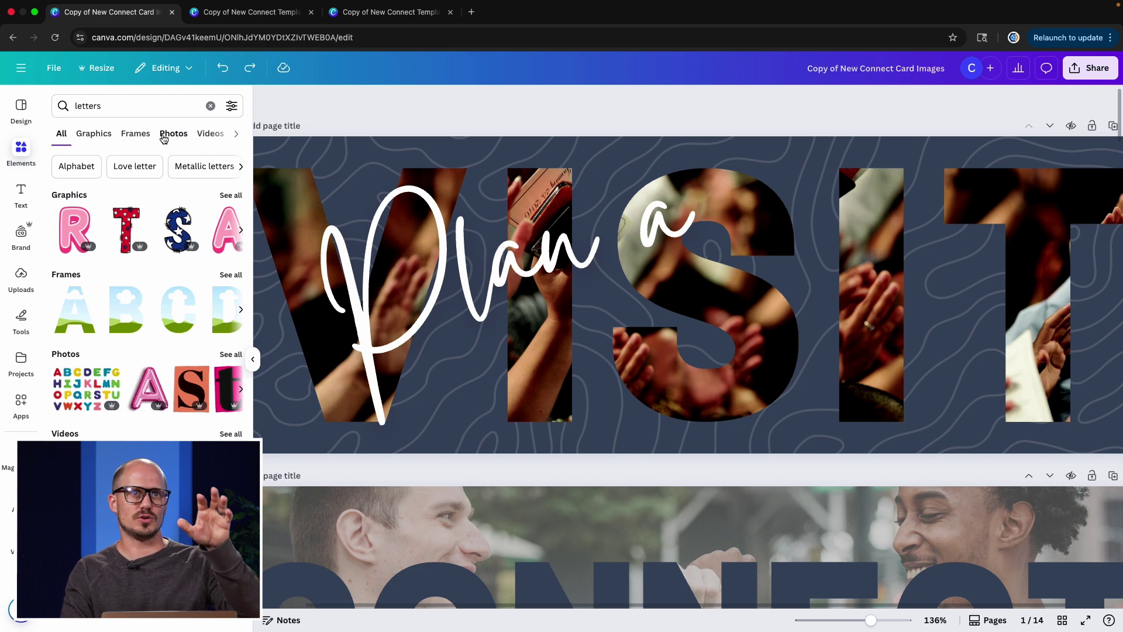
click(135, 136)
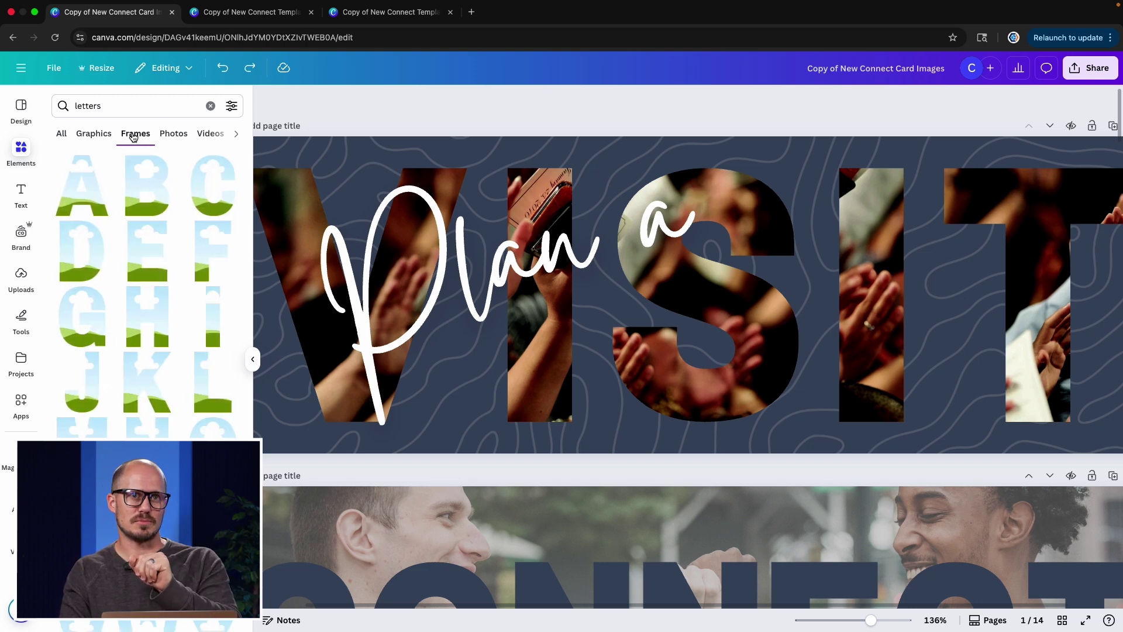
scroll(135, 283, down, 3)
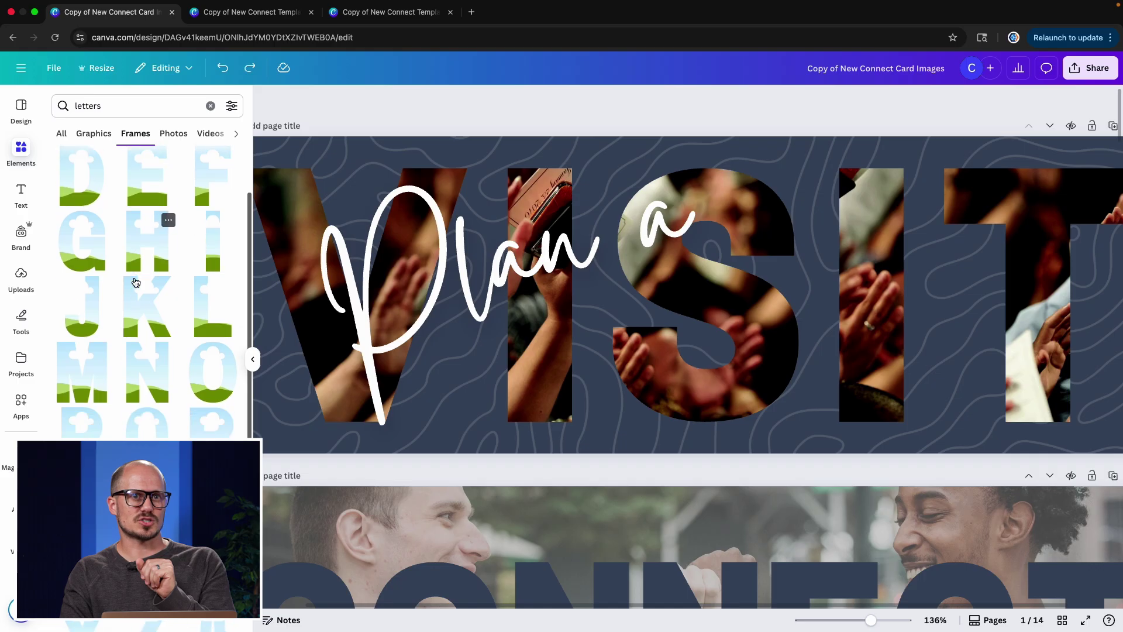
scroll(135, 283, down, 2)
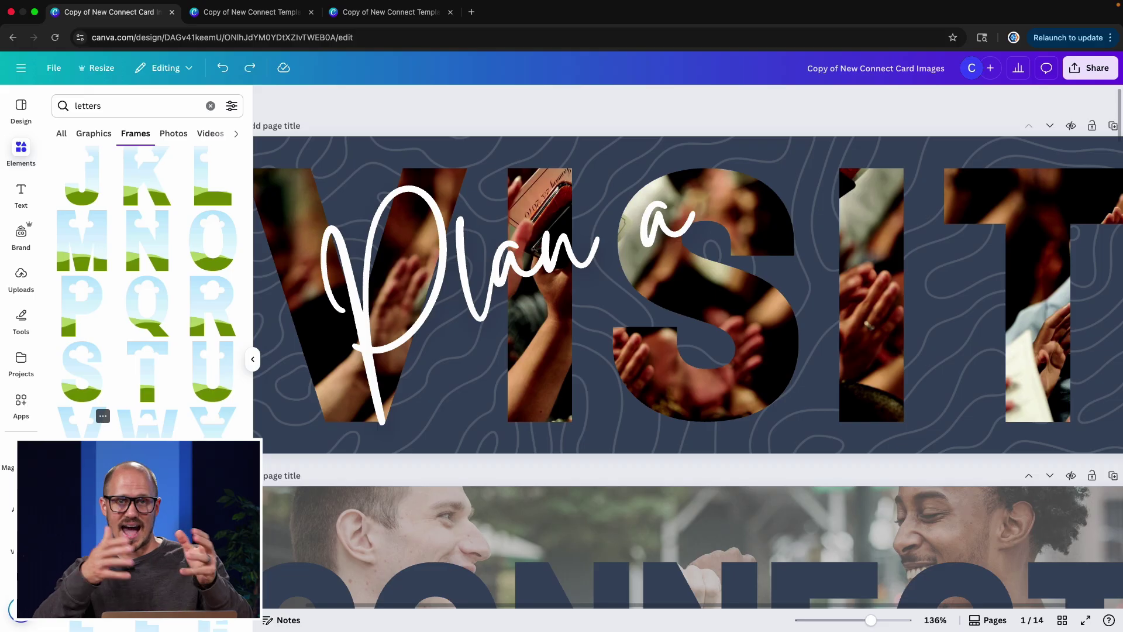
click(81, 424)
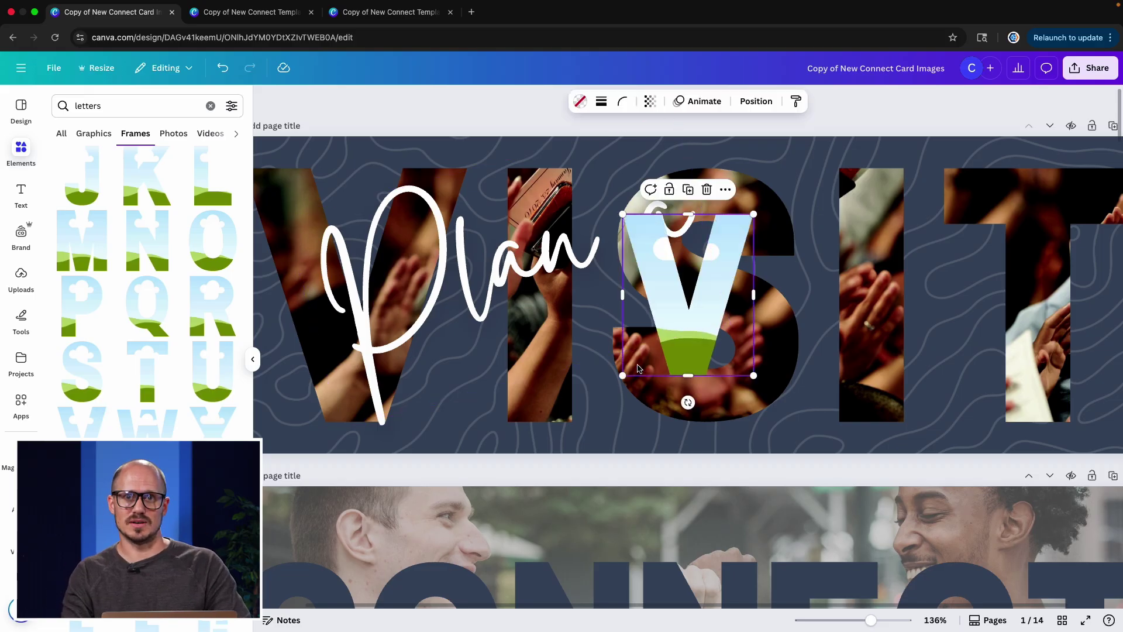
drag(622, 375, 573, 419)
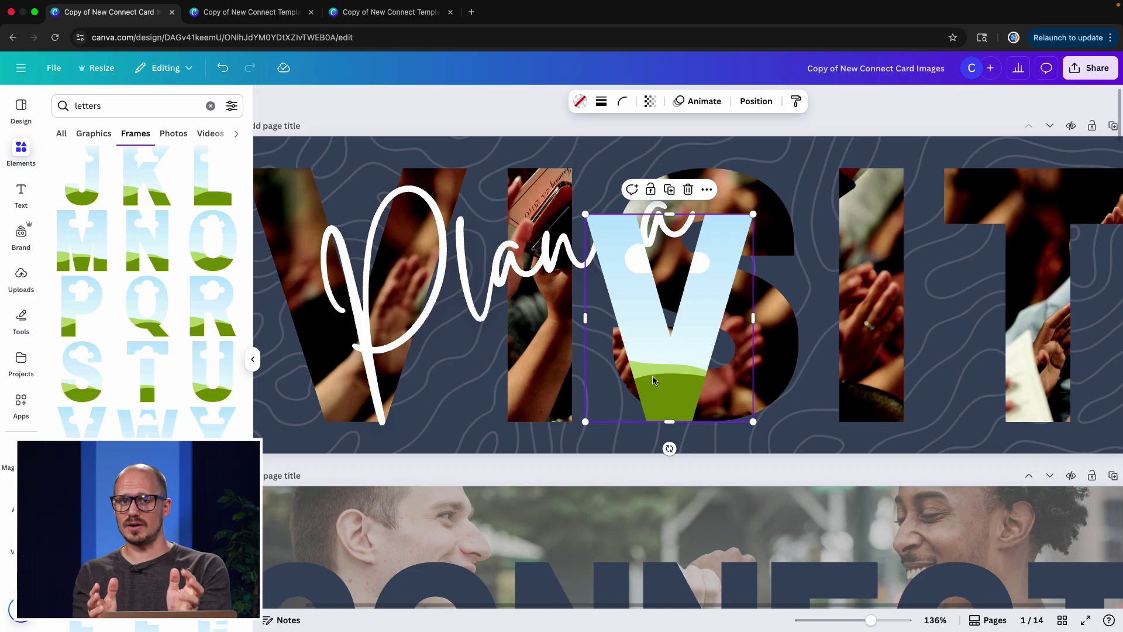
key(Delete)
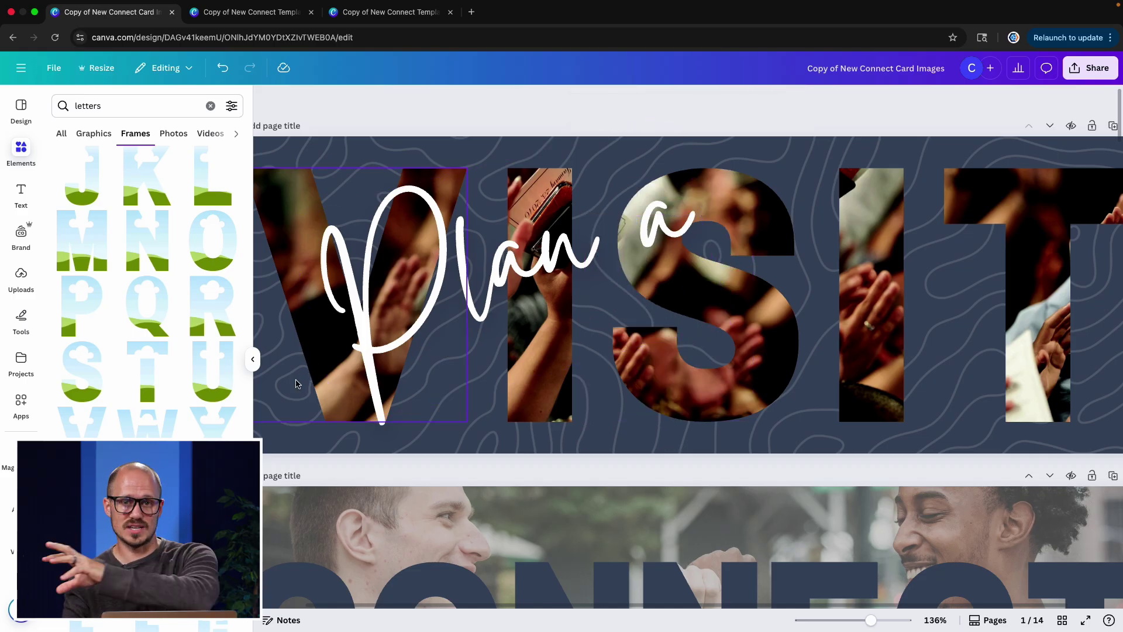
- With the V frame selected, search Elements for 'worship' and show the Photos results
click(304, 425)
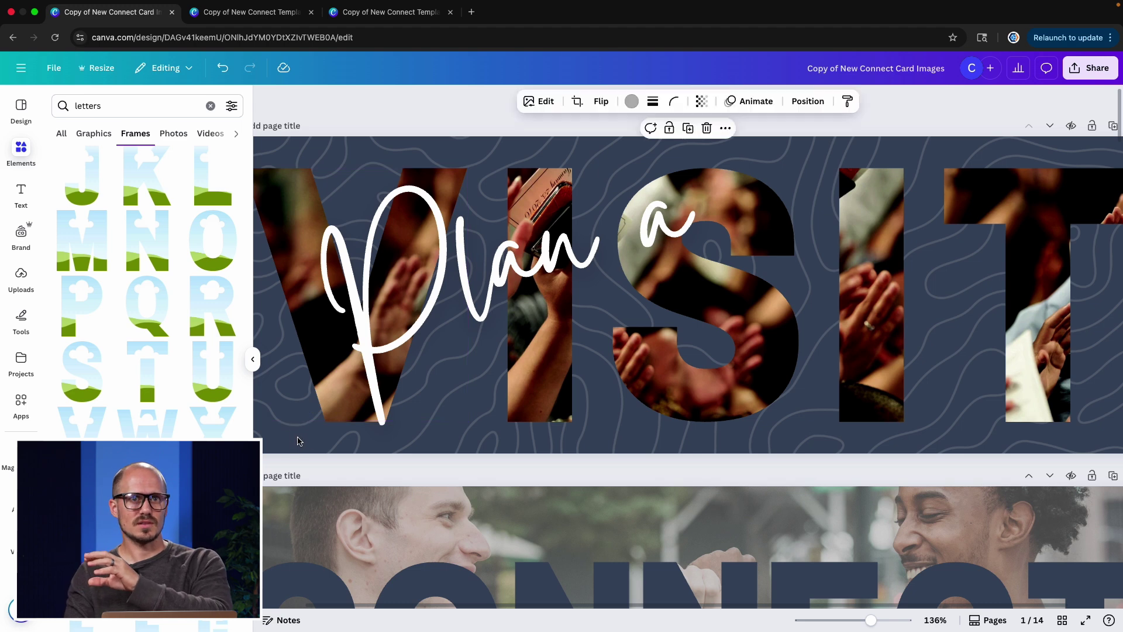
click(109, 105)
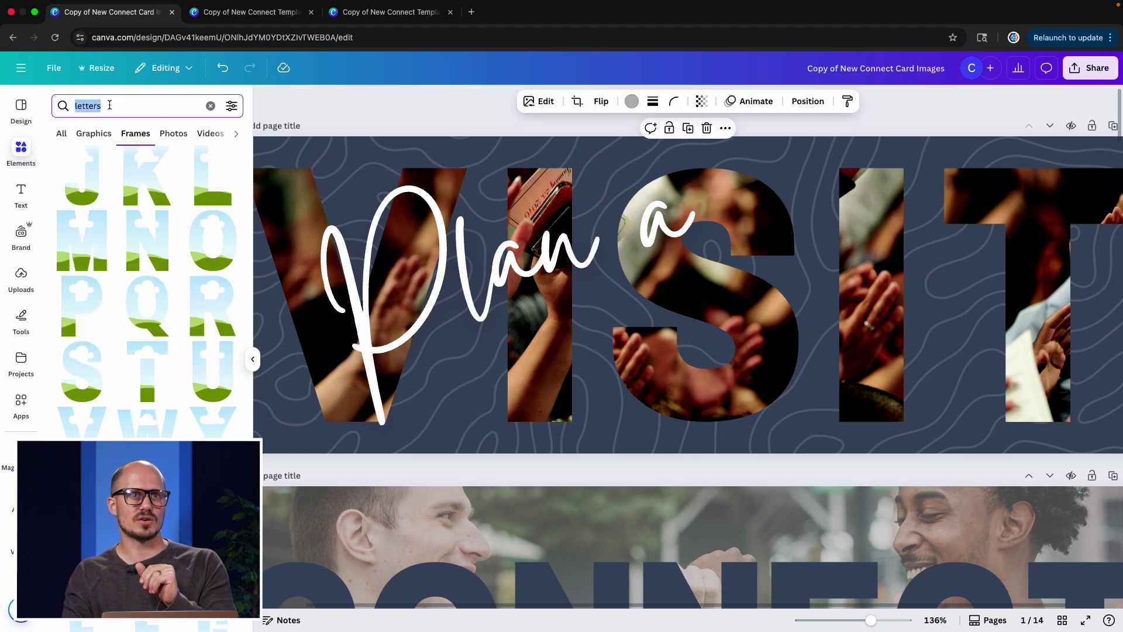
text(worship)
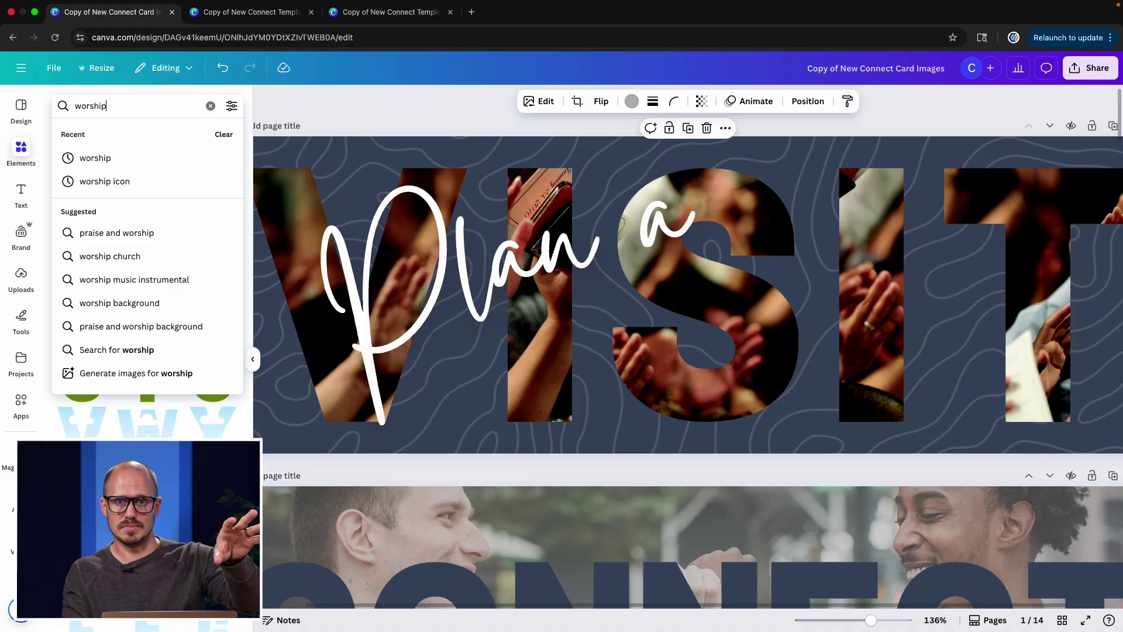
key(Return)
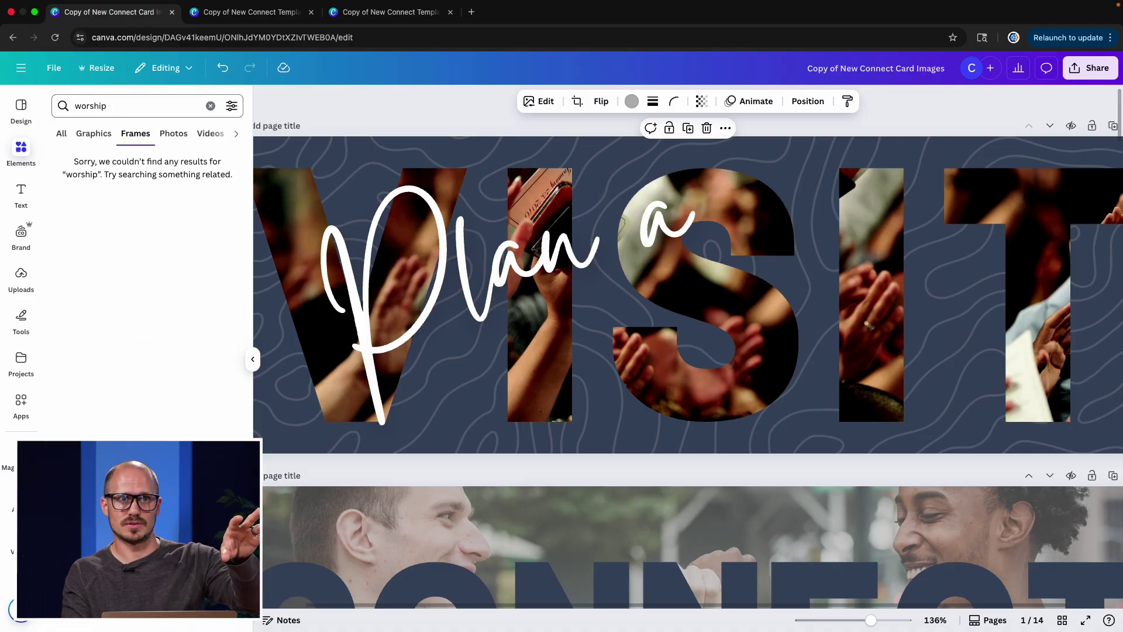
click(171, 134)
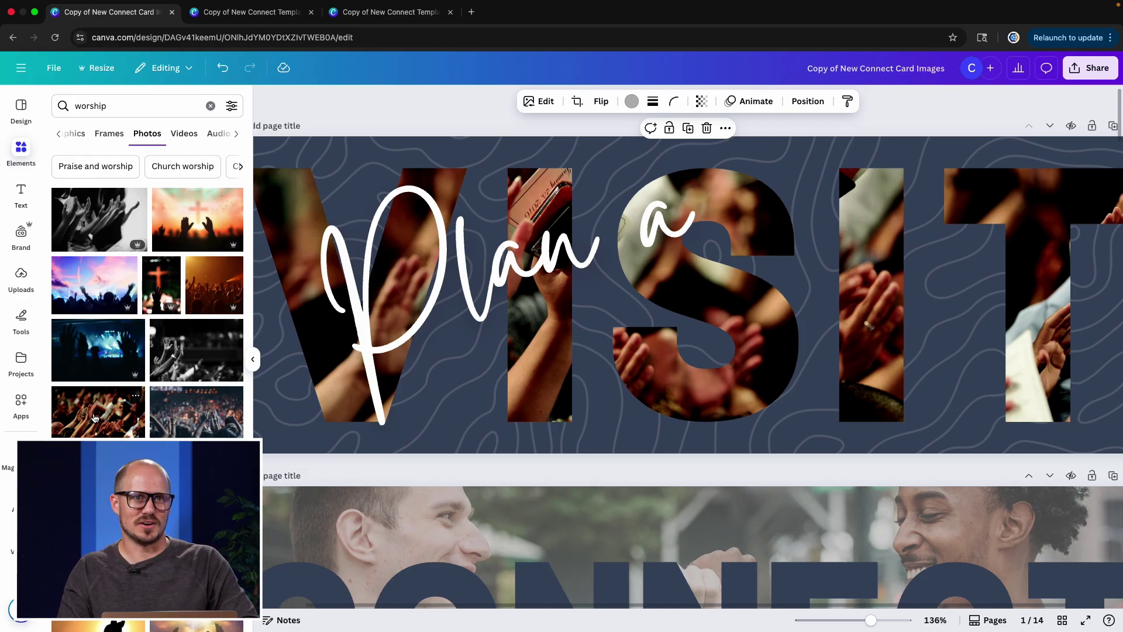
- Drop the crowd worship photo into the V letter frame and add a second worship photo
click(94, 418)
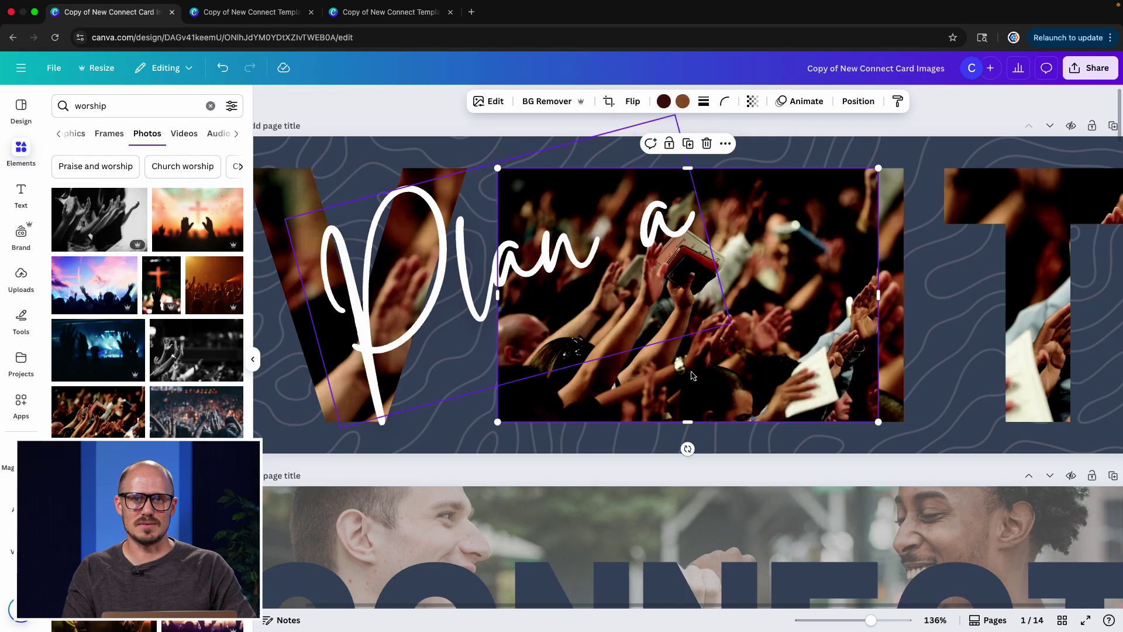
drag(698, 389, 323, 380)
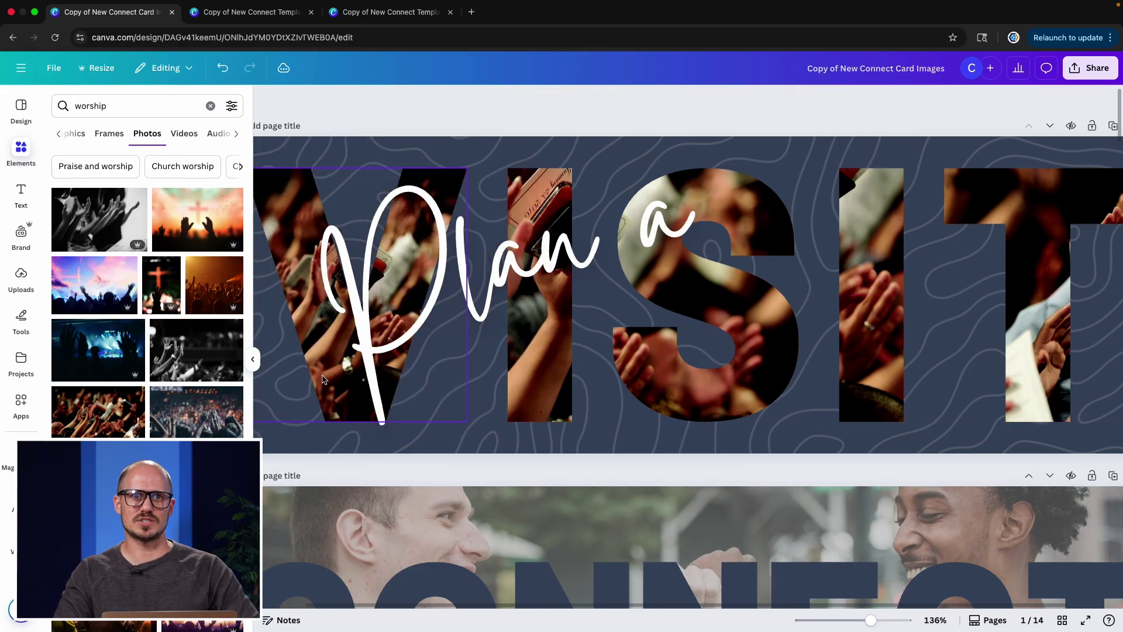
scroll(323, 379, left, 2)
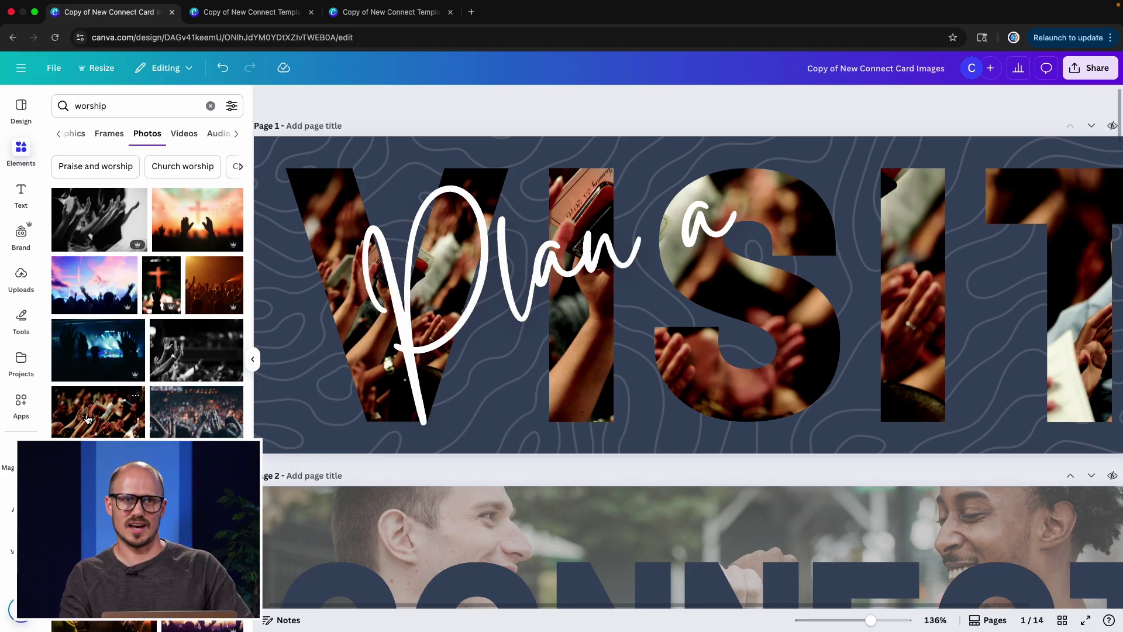
click(87, 419)
- Place the second photo in the S frame, then enlarge and reposition the V's photo
drag(706, 373, 767, 381)
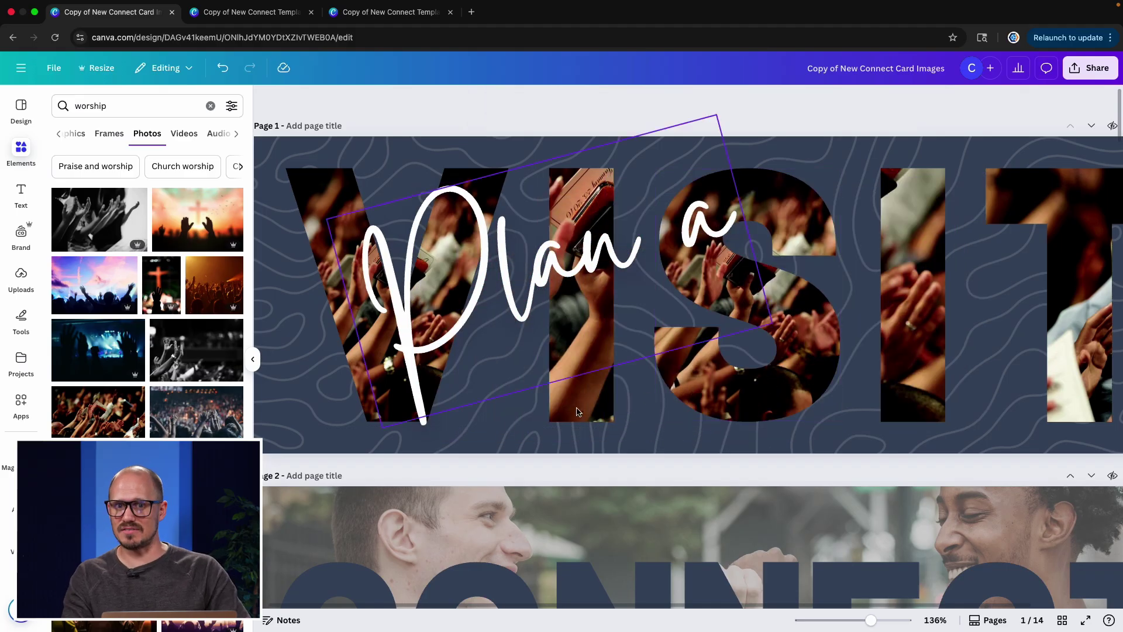
click(312, 211)
double_click(311, 211)
scroll(456, 249, down, 5)
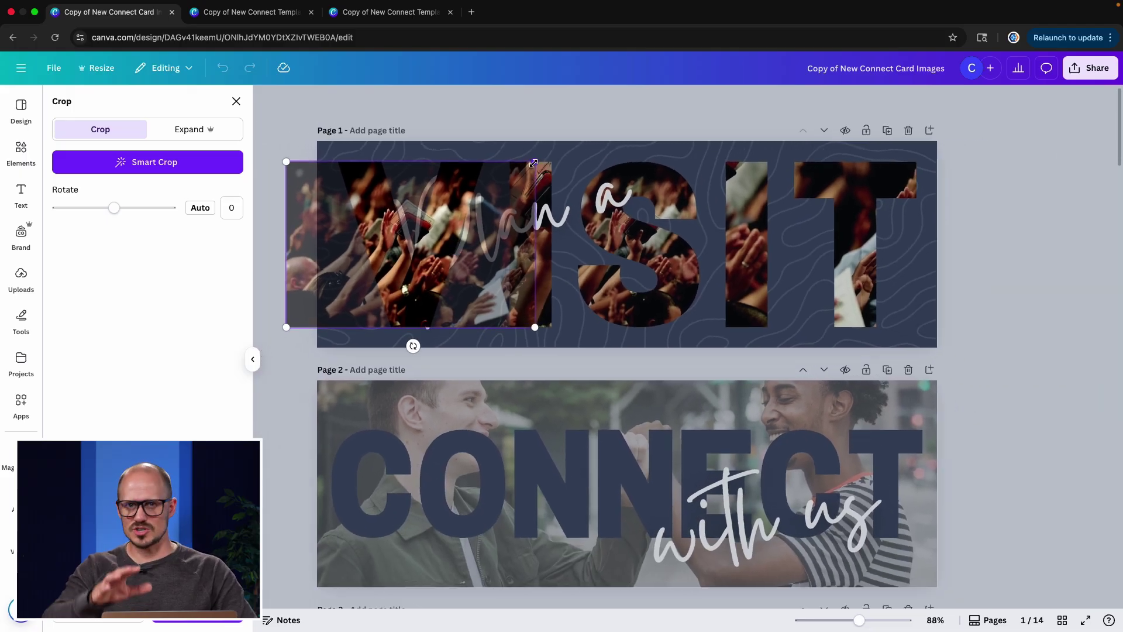
drag(535, 163, 885, 117)
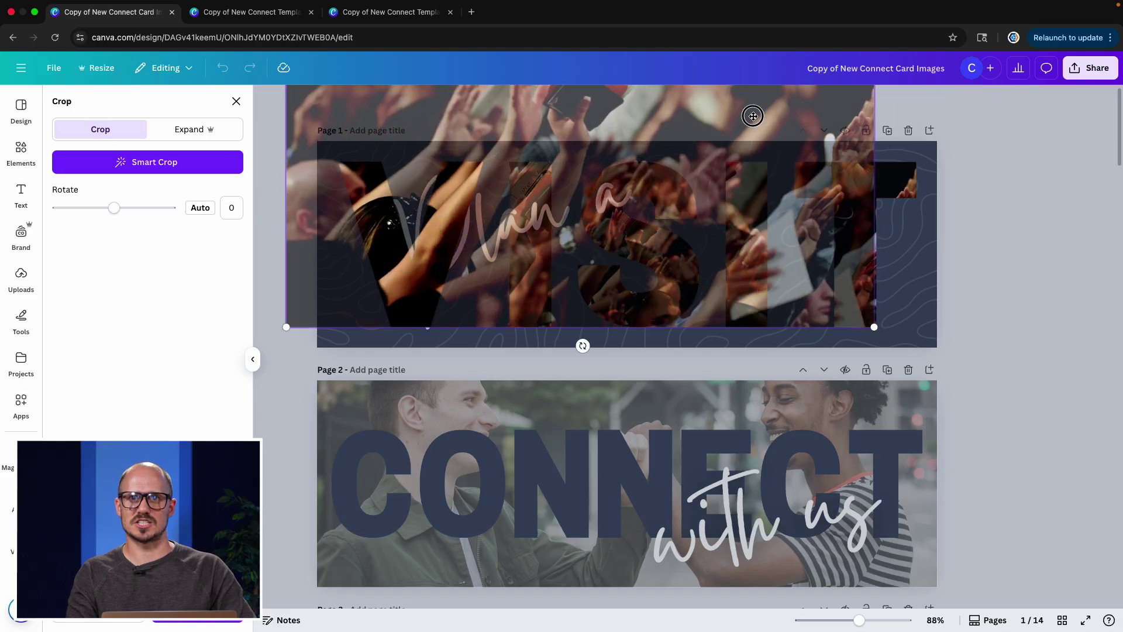
drag(750, 113, 805, 191)
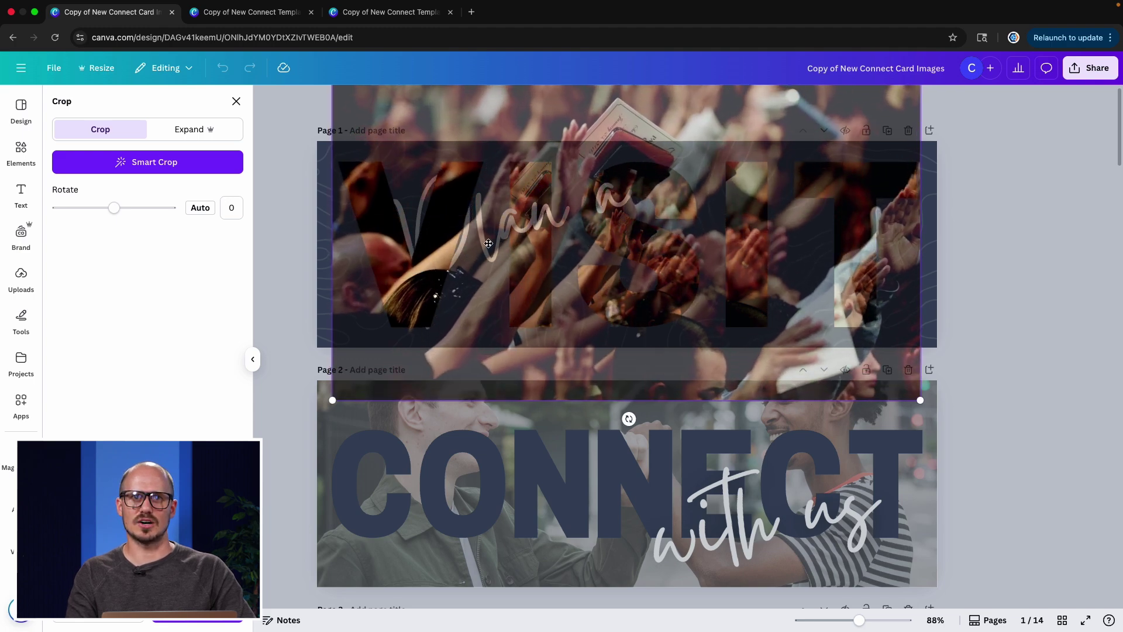
click(279, 240)
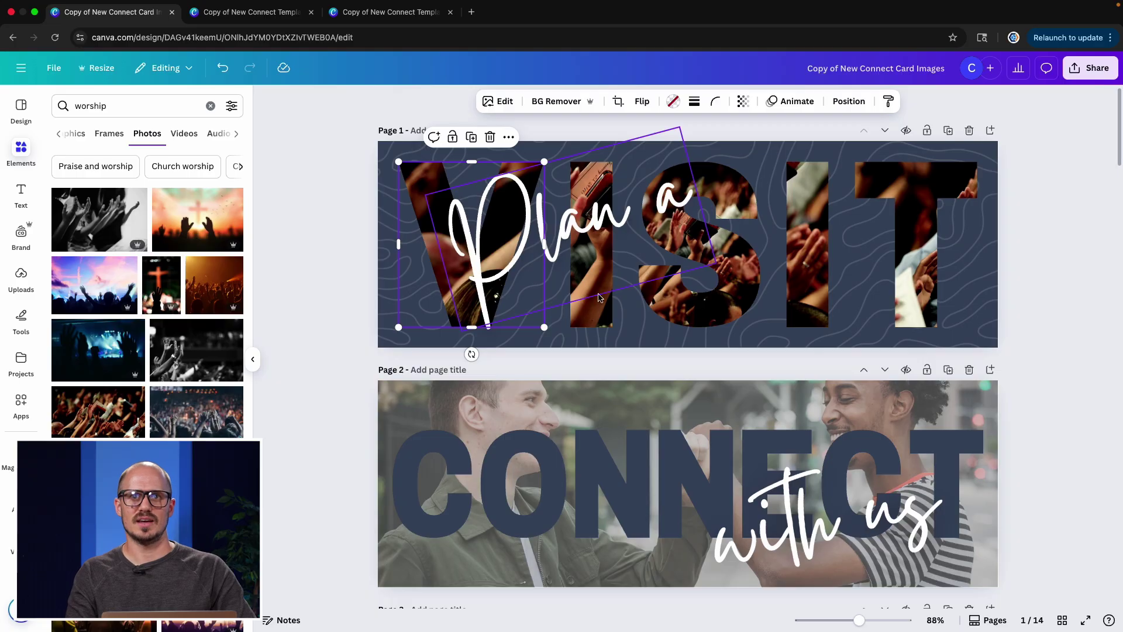
- Enlarge the S letter's photo and shift it right and down so different hands show
double_click(700, 316)
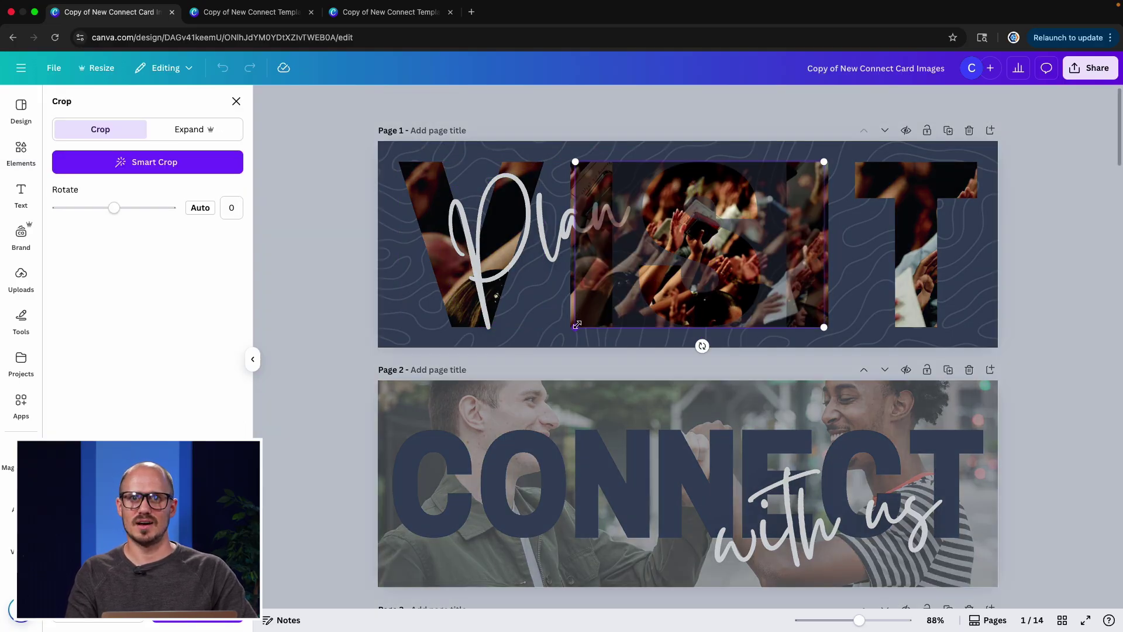
drag(578, 318, 344, 361)
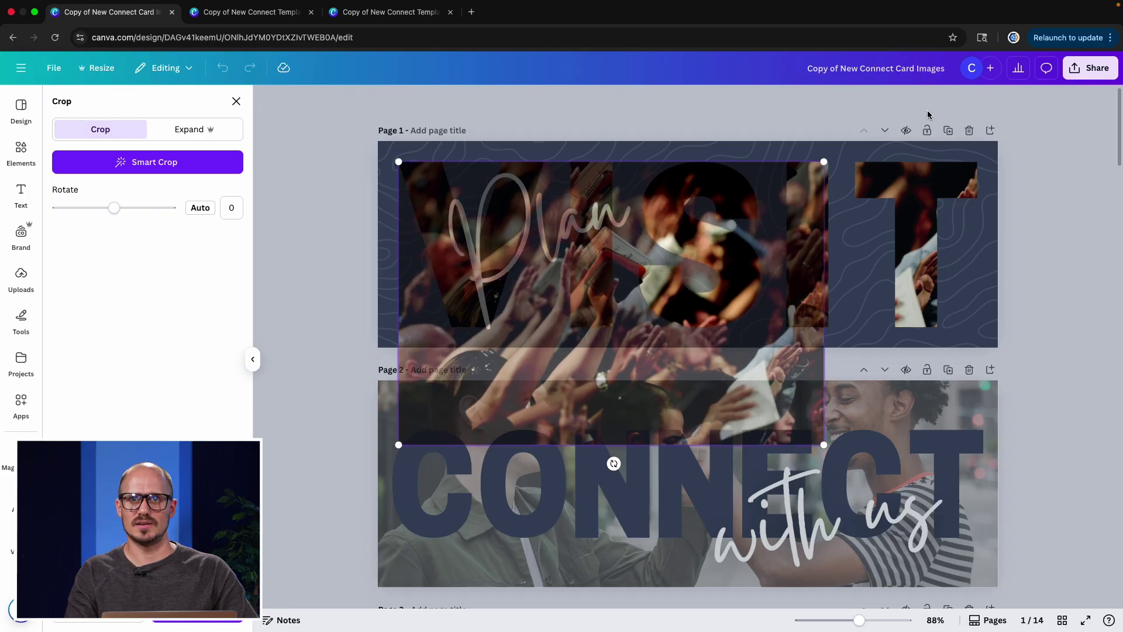
drag(825, 162, 1004, 81)
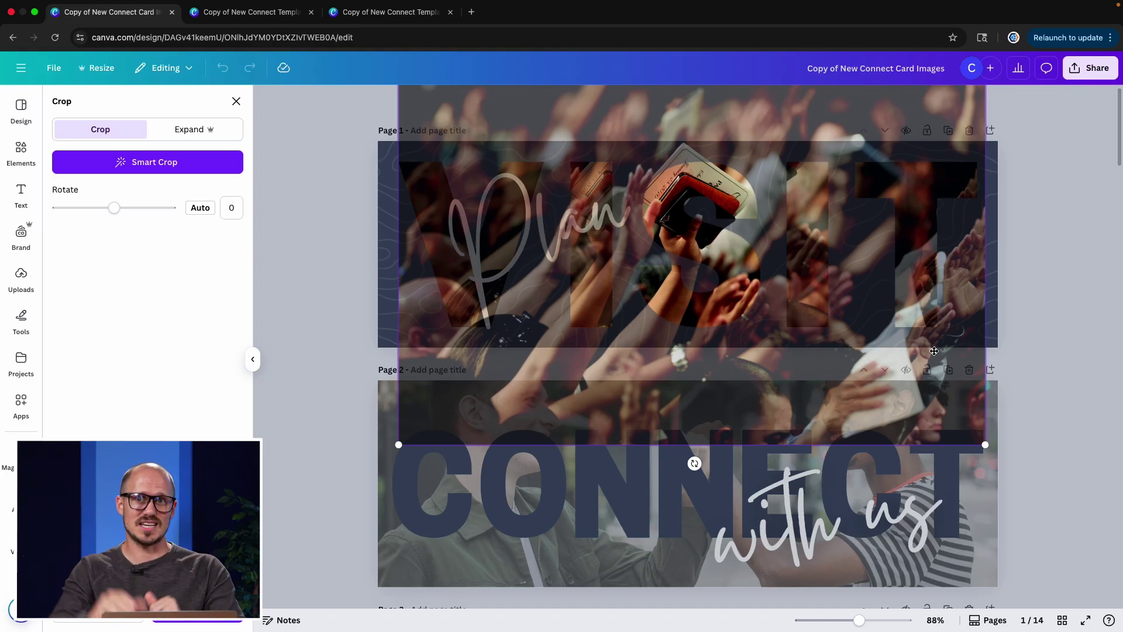
drag(932, 359, 935, 320)
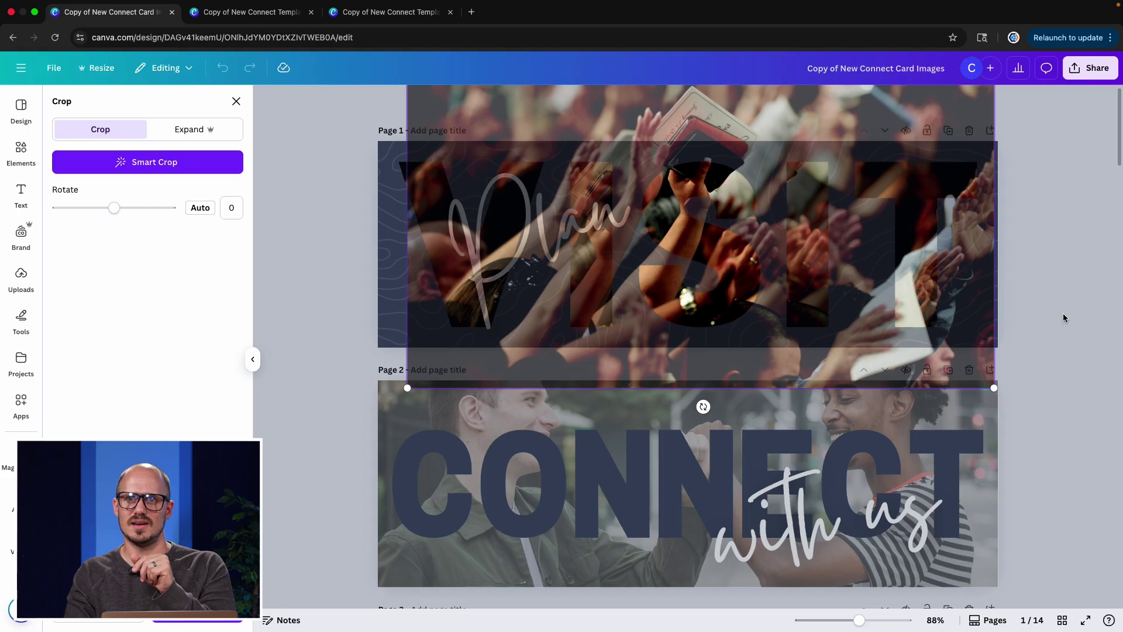
key(Return)
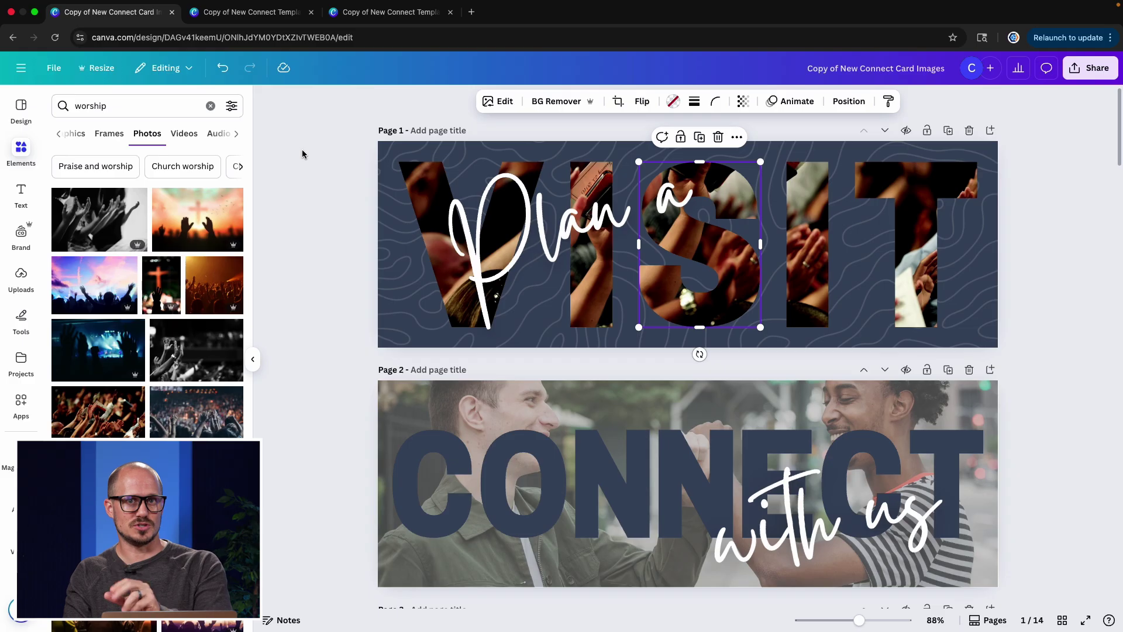
- Switch to the Connect Templates design and scroll to page 6's white Plan a VISIT card
click(262, 13)
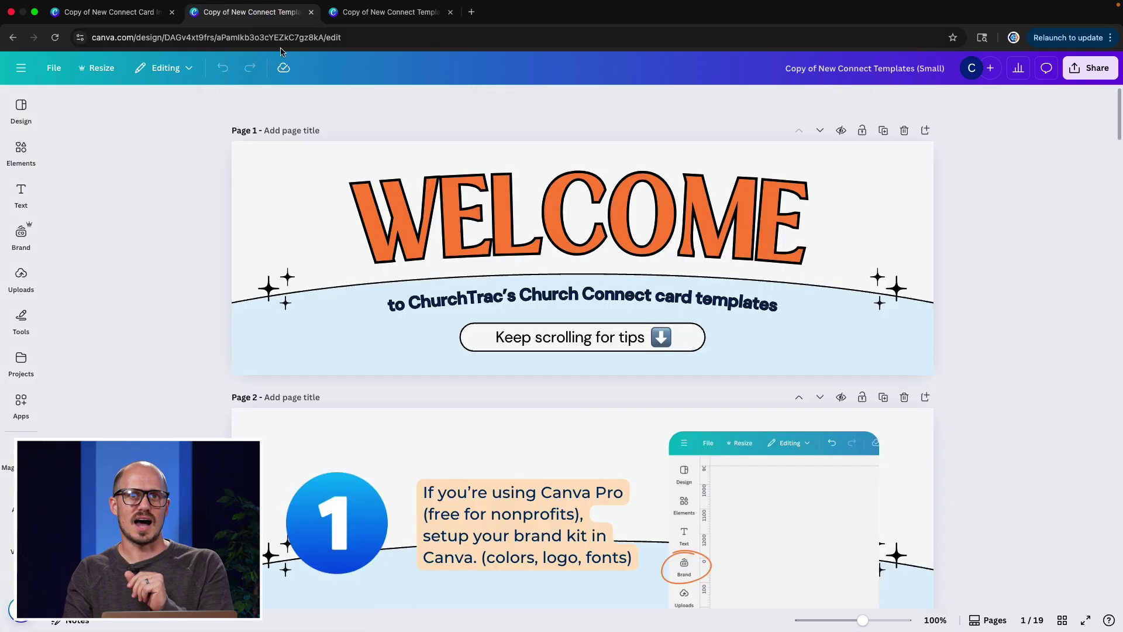
scroll(233, 199, down, 6)
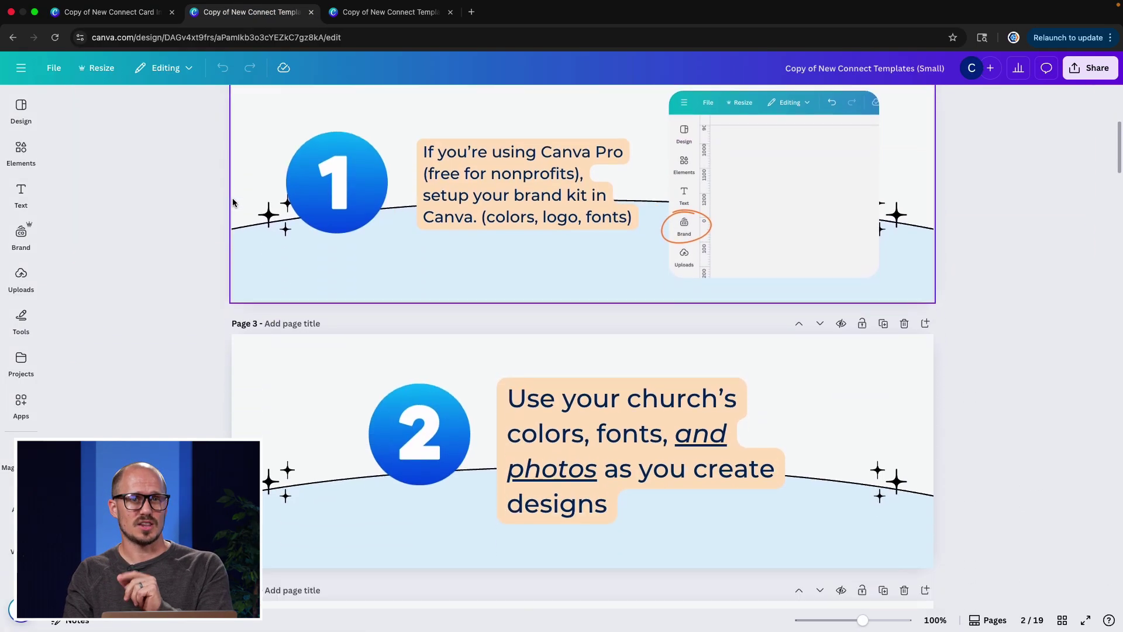
scroll(233, 202, down, 14)
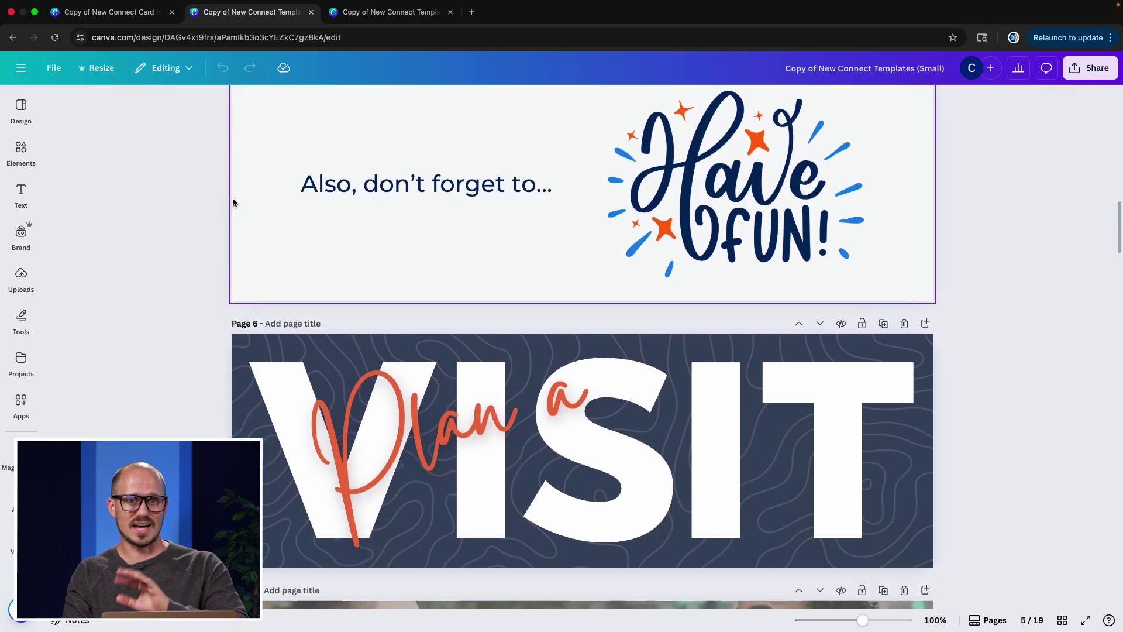
scroll(233, 203, down, 3)
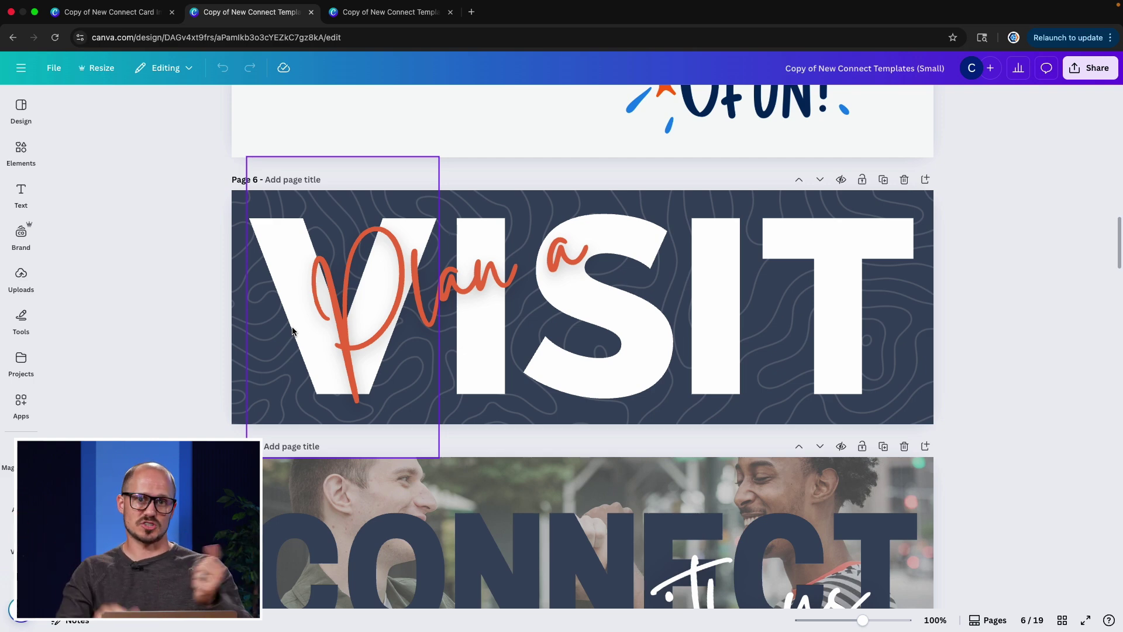
- Return to Connect Card Images, inspect the DONATE button and its text, and rerun the worship search
click(112, 14)
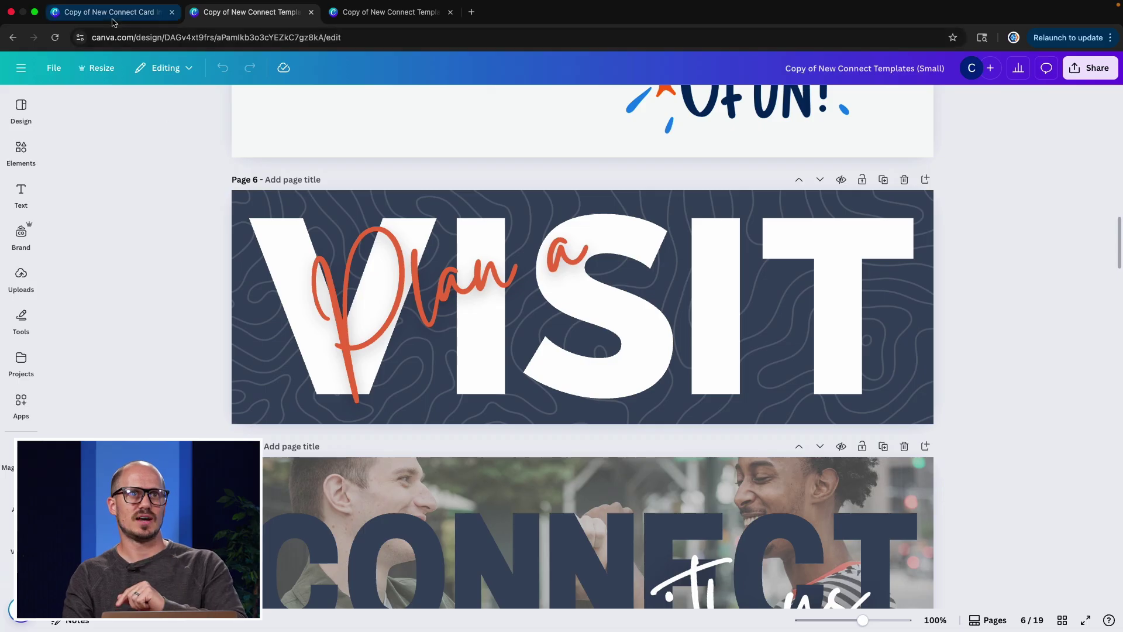
click(318, 235)
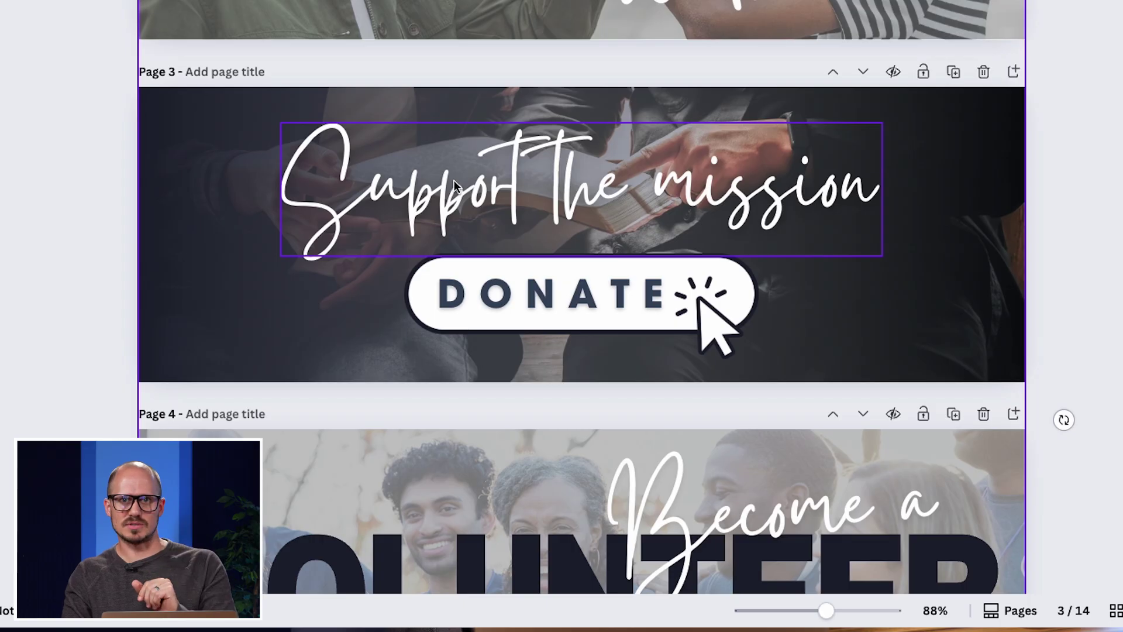
click(743, 334)
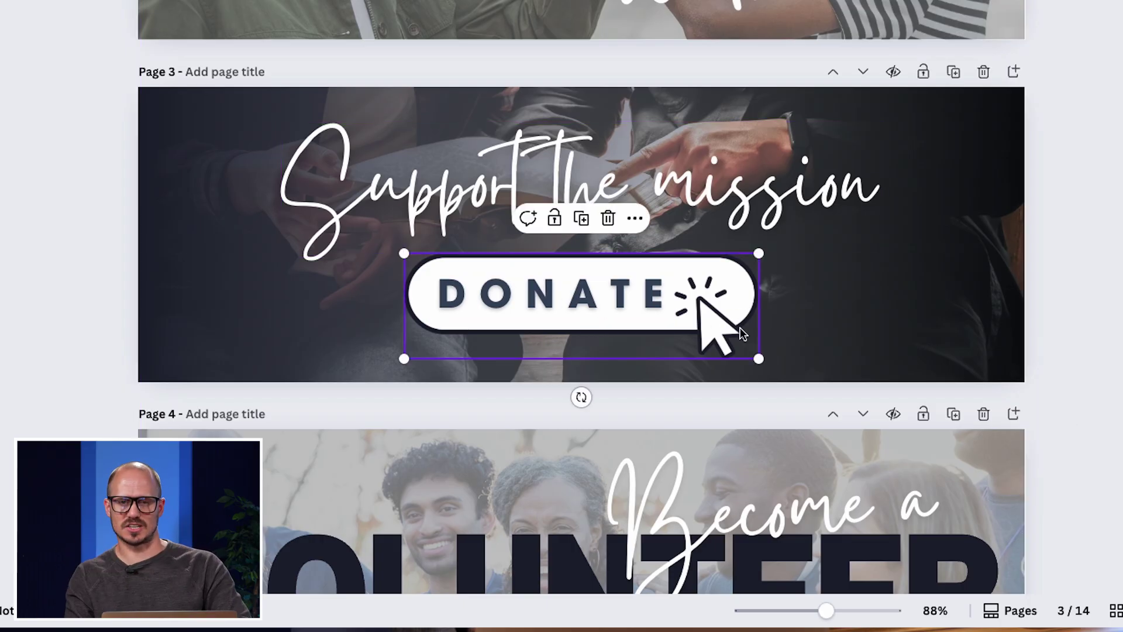
click(555, 306)
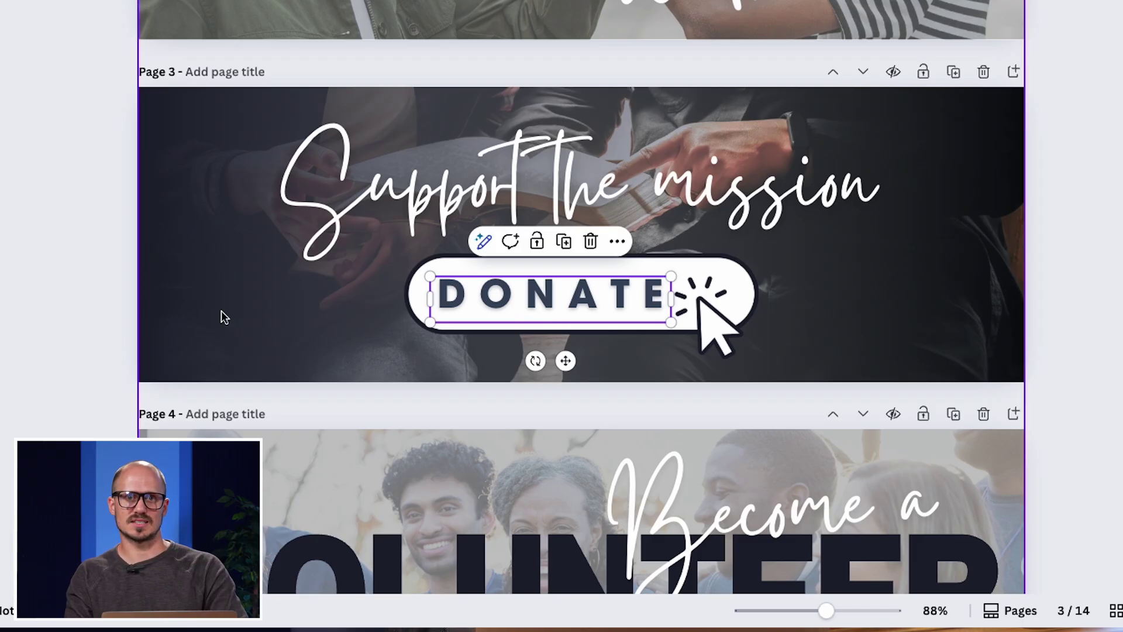
click(196, 310)
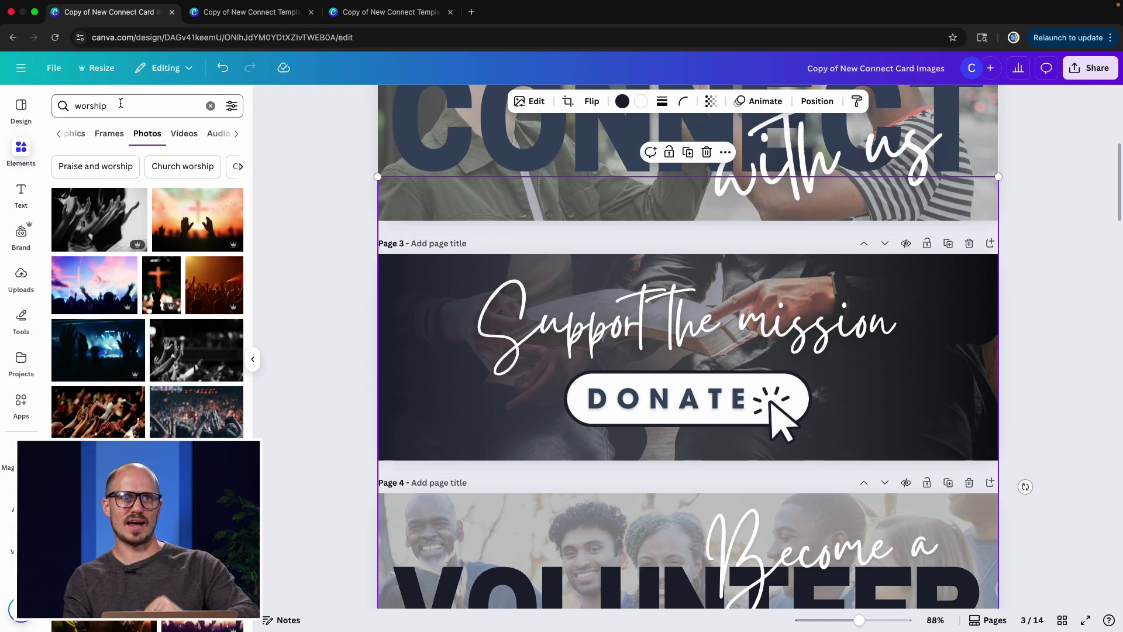
click(118, 100)
key(Return)
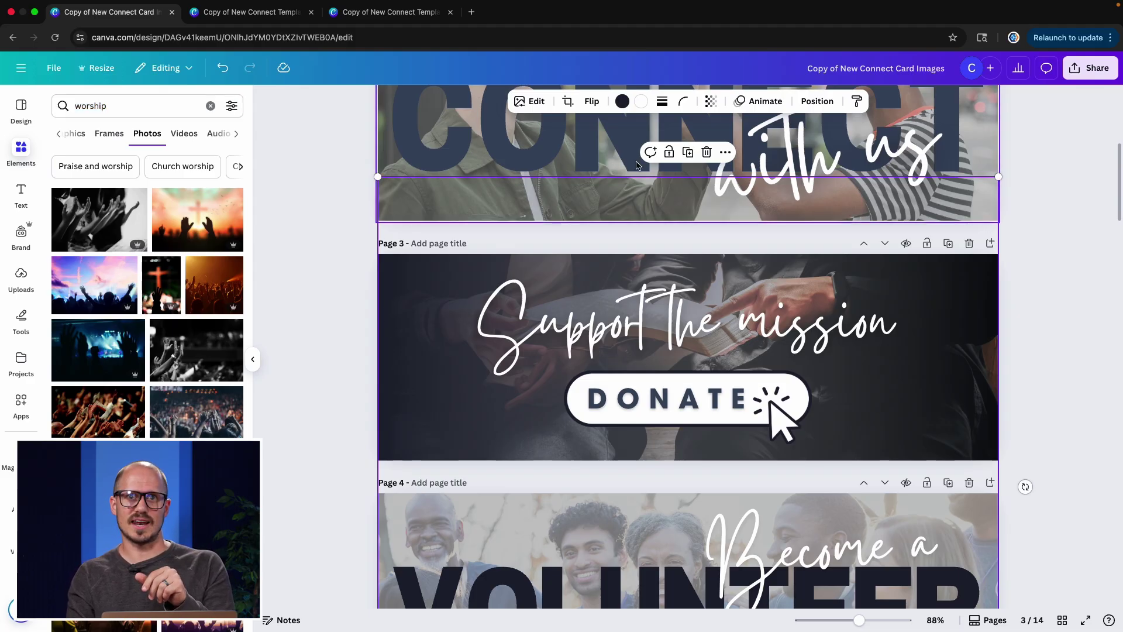
- Shrink the Support card's photo and move it up-left behind the heading
click(622, 101)
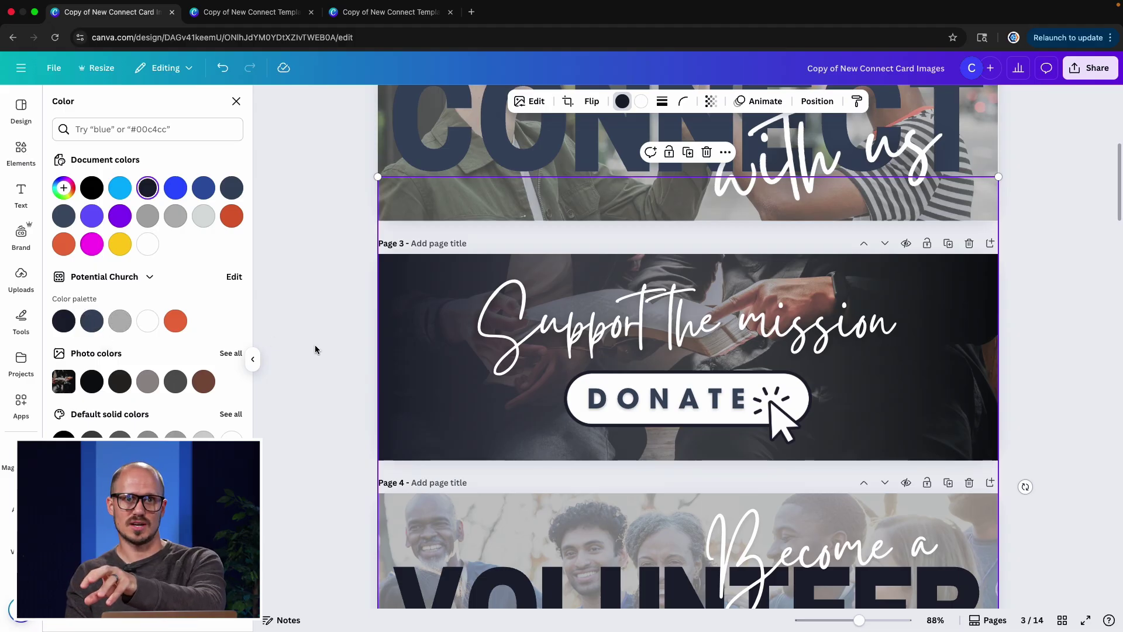
drag(377, 176, 436, 273)
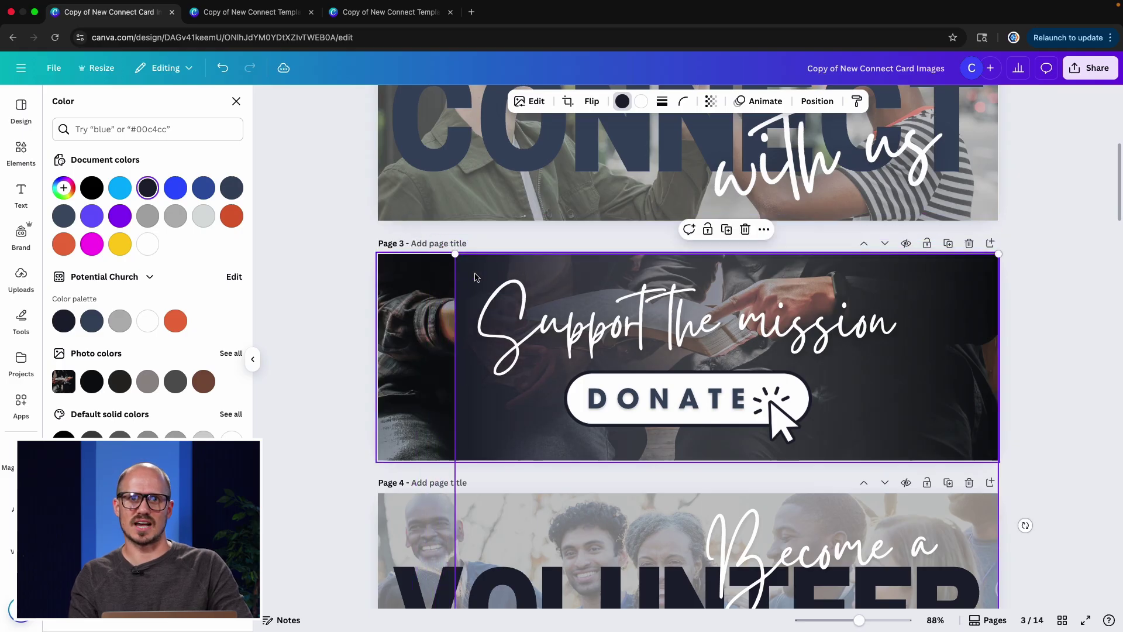
click(493, 284)
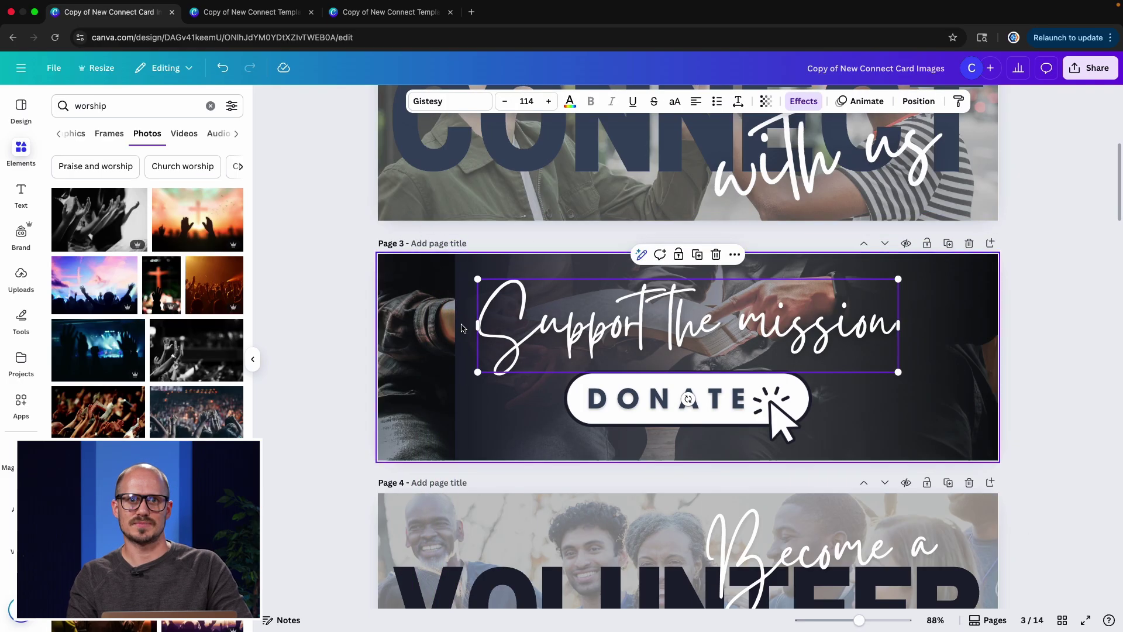
drag(501, 457, 419, 283)
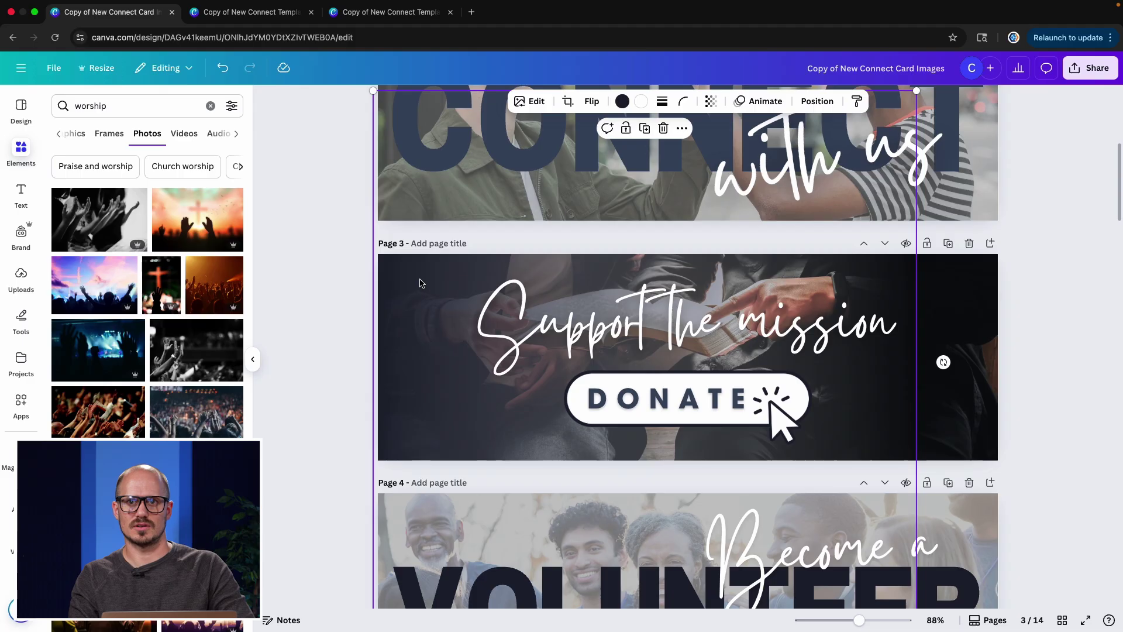
scroll(418, 284, down, 2)
scroll(418, 284, down, 3)
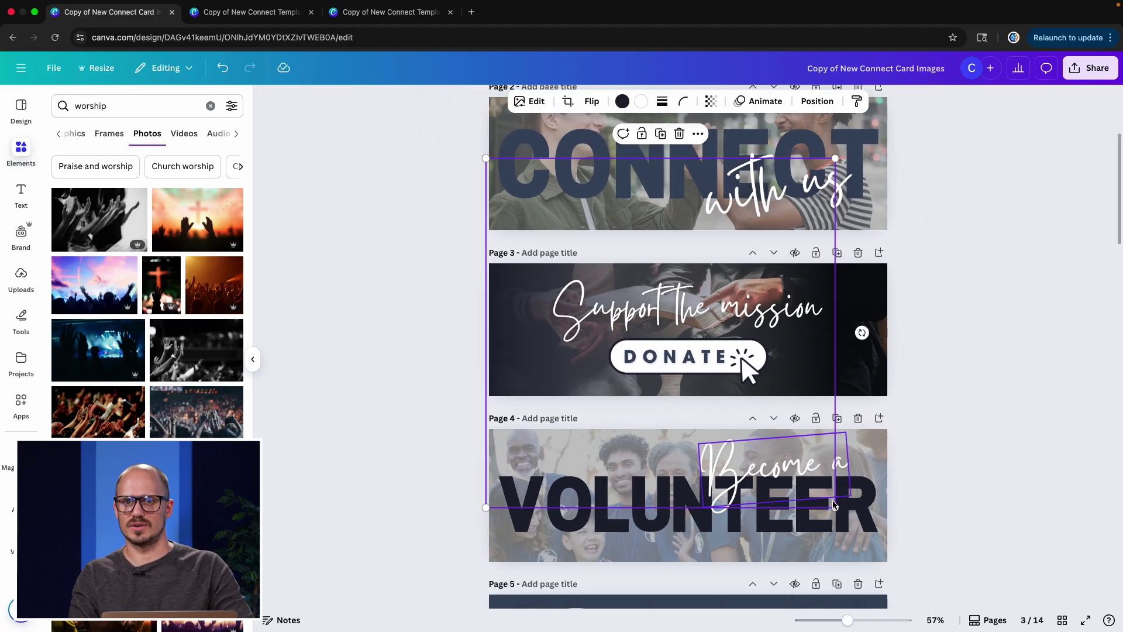
- Resize the photo back across the whole Support card, then zoom in on it
drag(835, 507, 724, 395)
drag(724, 158, 619, 264)
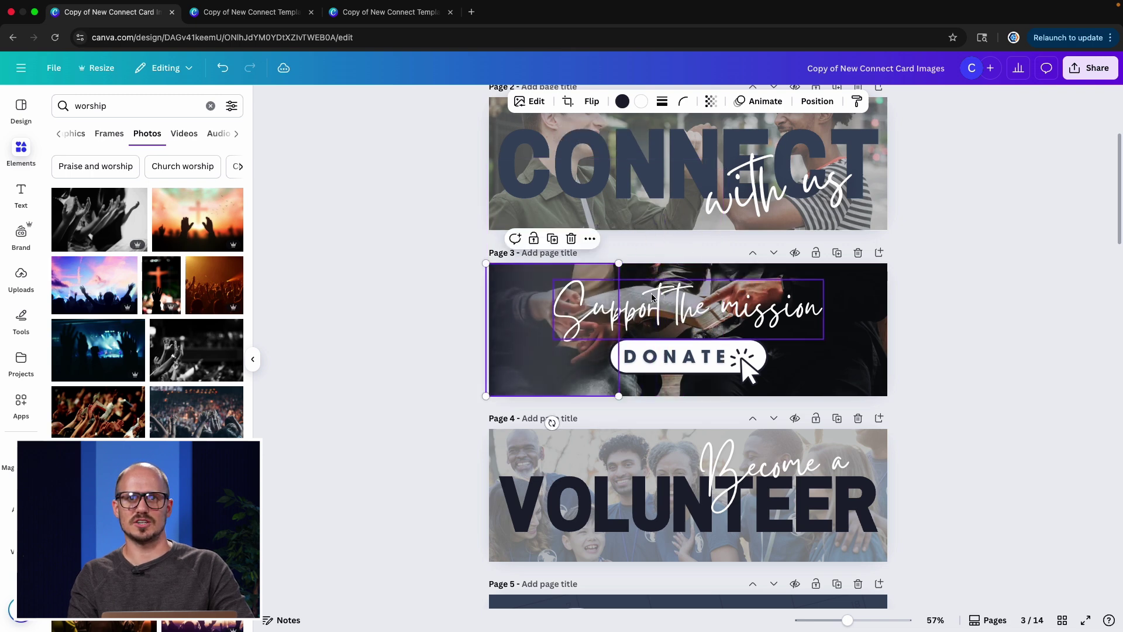
drag(513, 317, 516, 320)
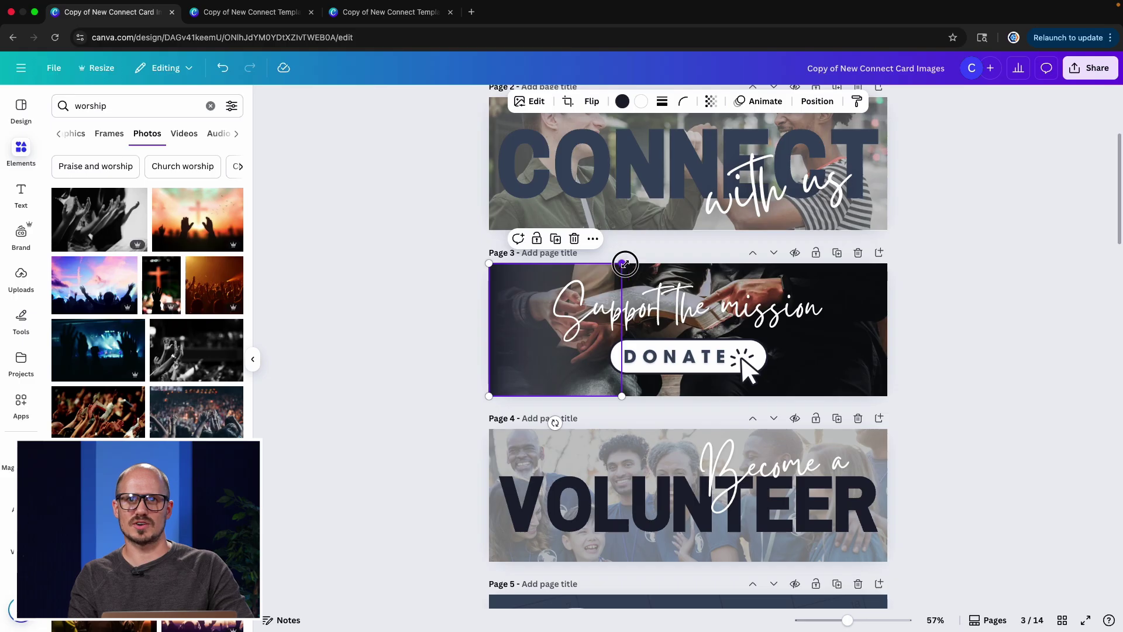
drag(622, 262, 1034, 156)
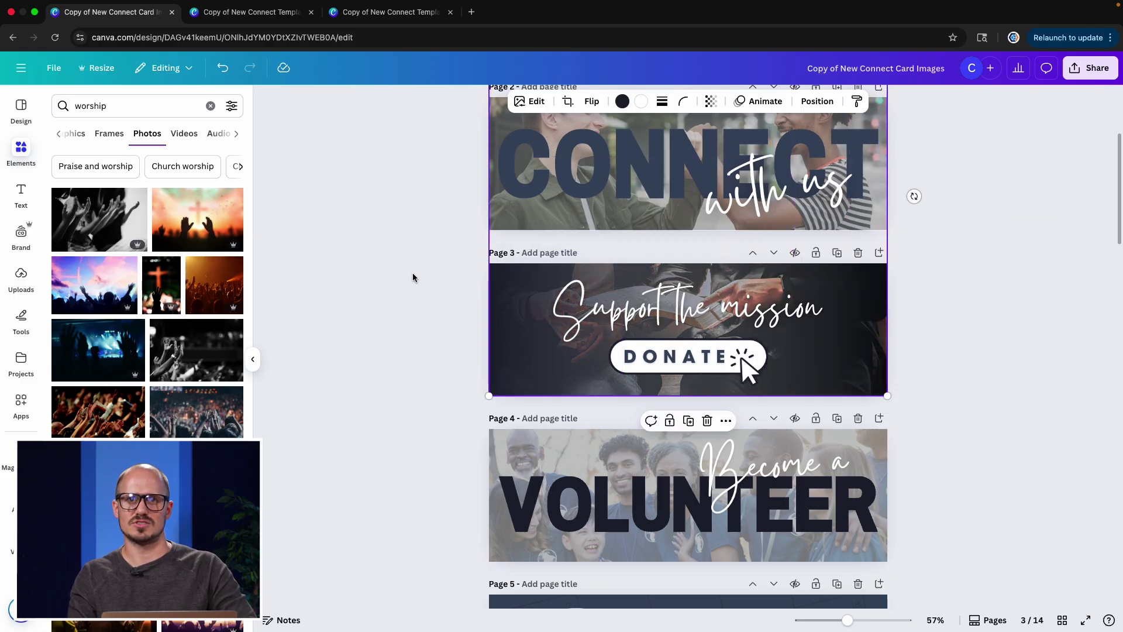
click(453, 304)
key(super+equal)
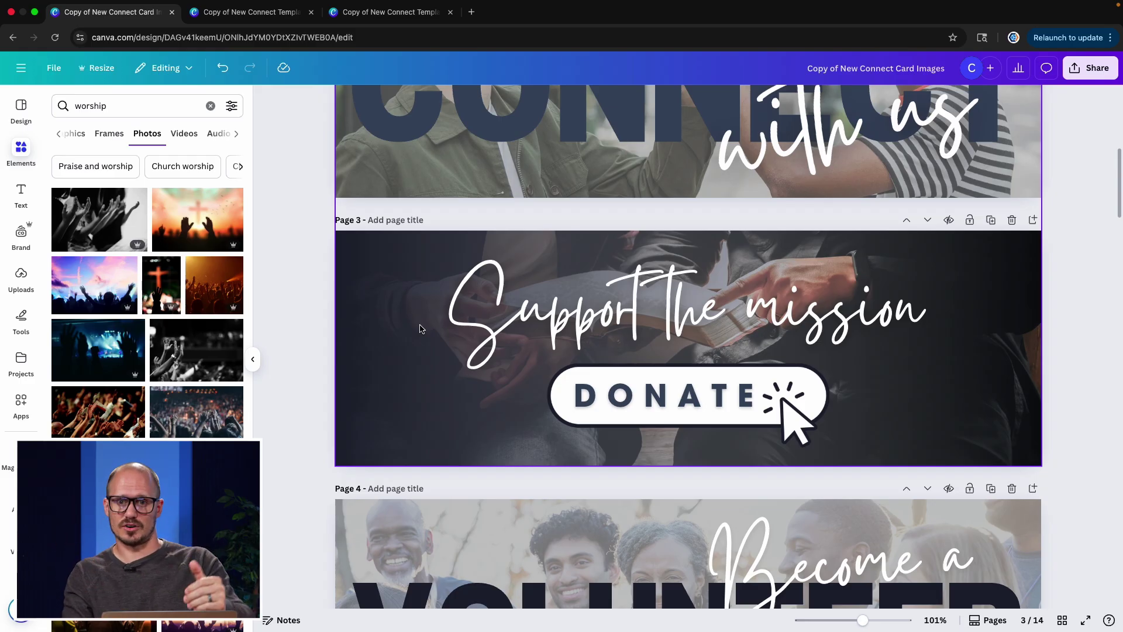
- Scroll down to page 4, the Become a Volunteer card
scroll(392, 382, down, 3)
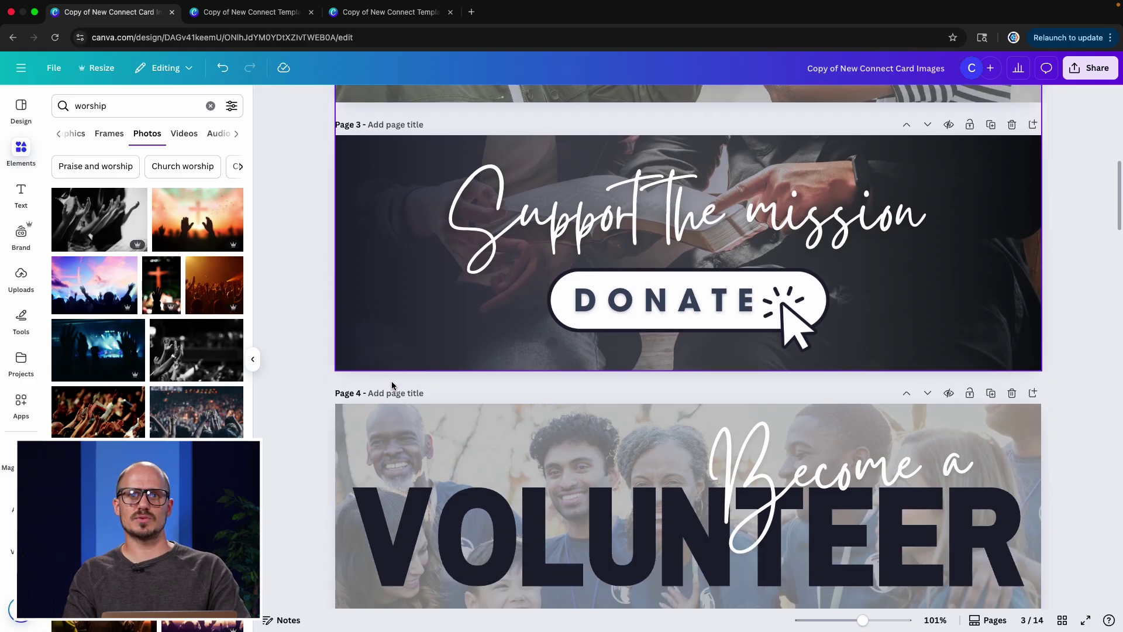
scroll(392, 385, down, 2)
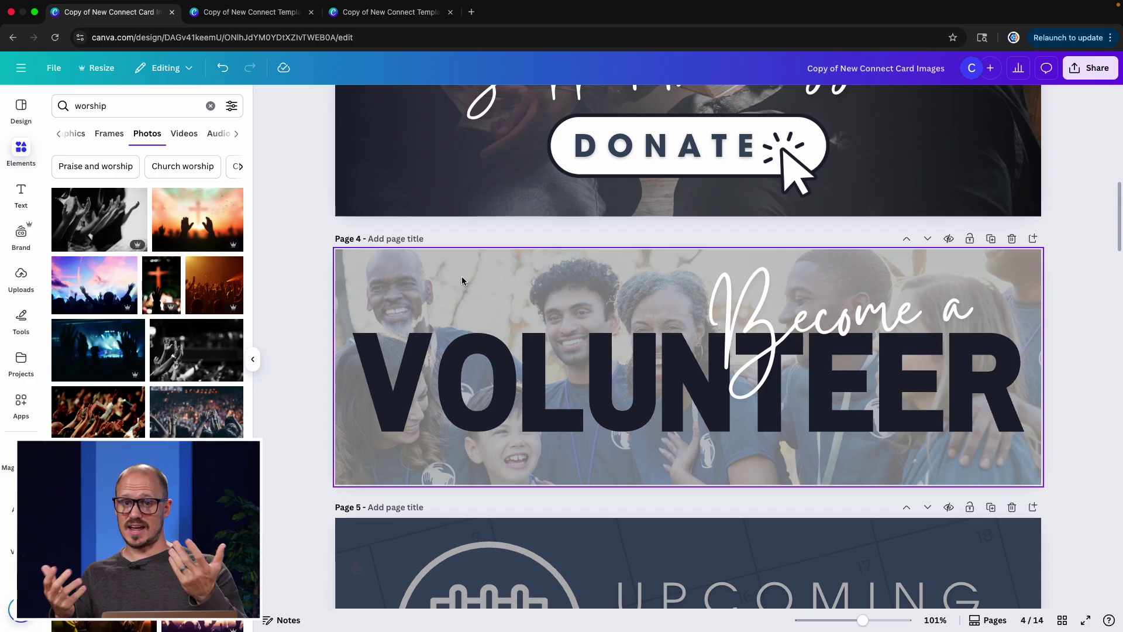
- Delete the Volunteer card's background photo, then undo to restore it behind the VOLUNTEER letters
click(526, 276)
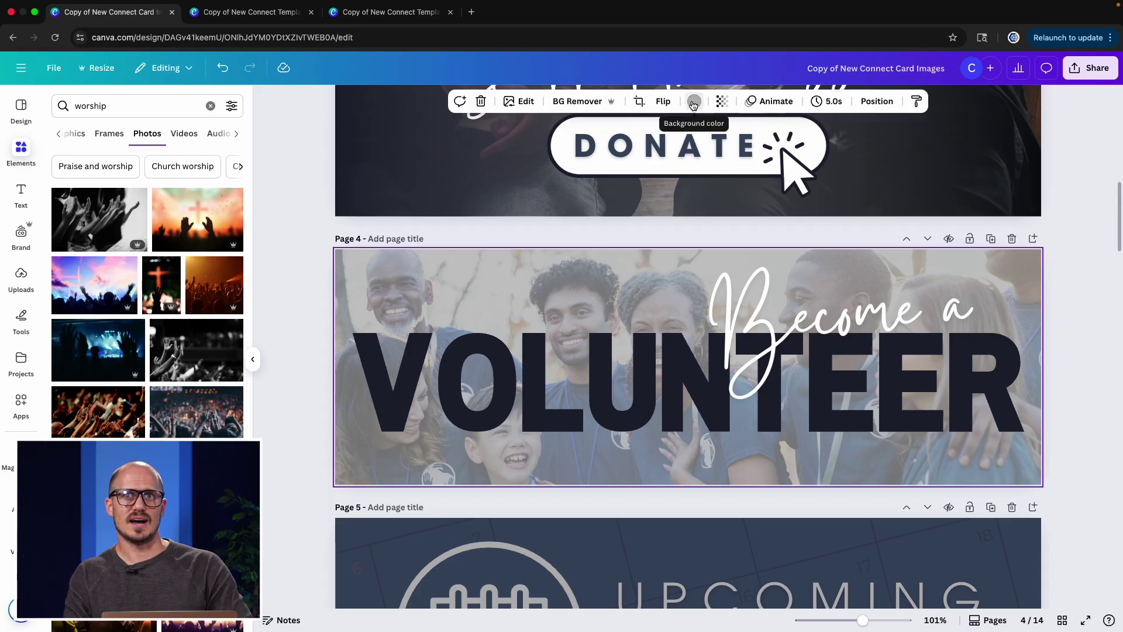
click(693, 102)
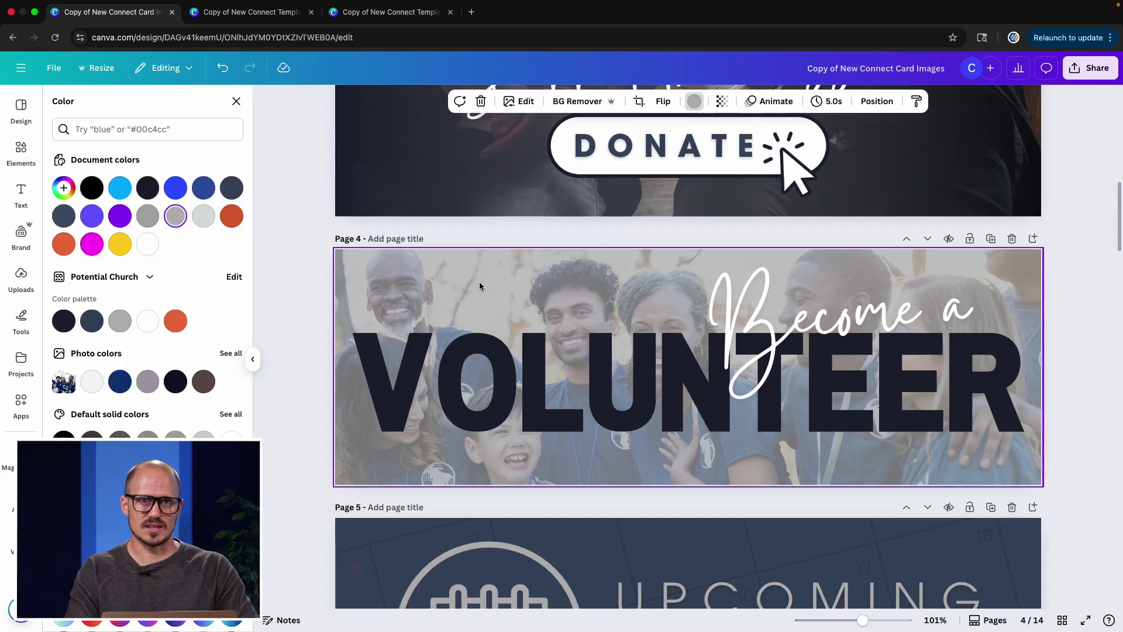
key(Delete)
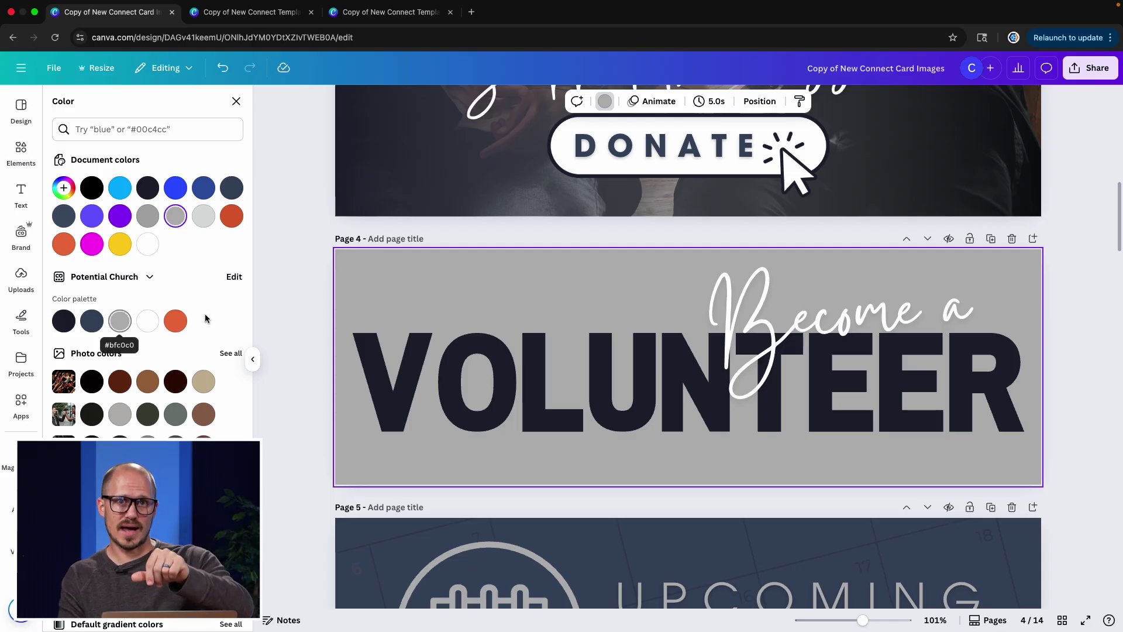
key(super+z)
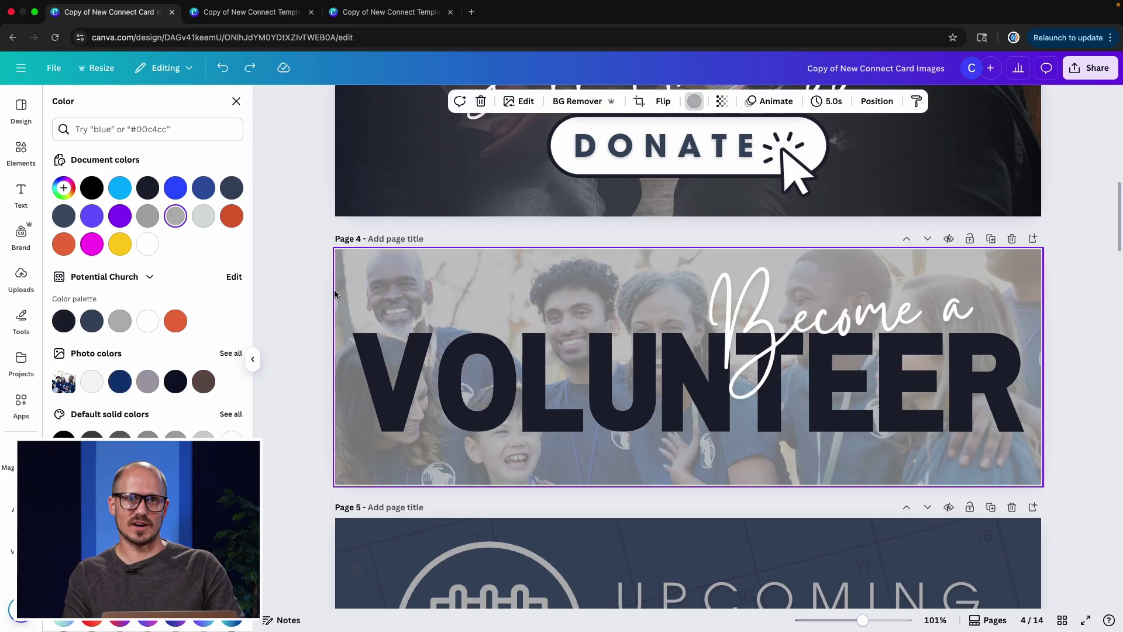
click(21, 152)
- Search Elements for 'voluntter' and scroll through the volunteer Photos results
click(105, 107)
text(v)
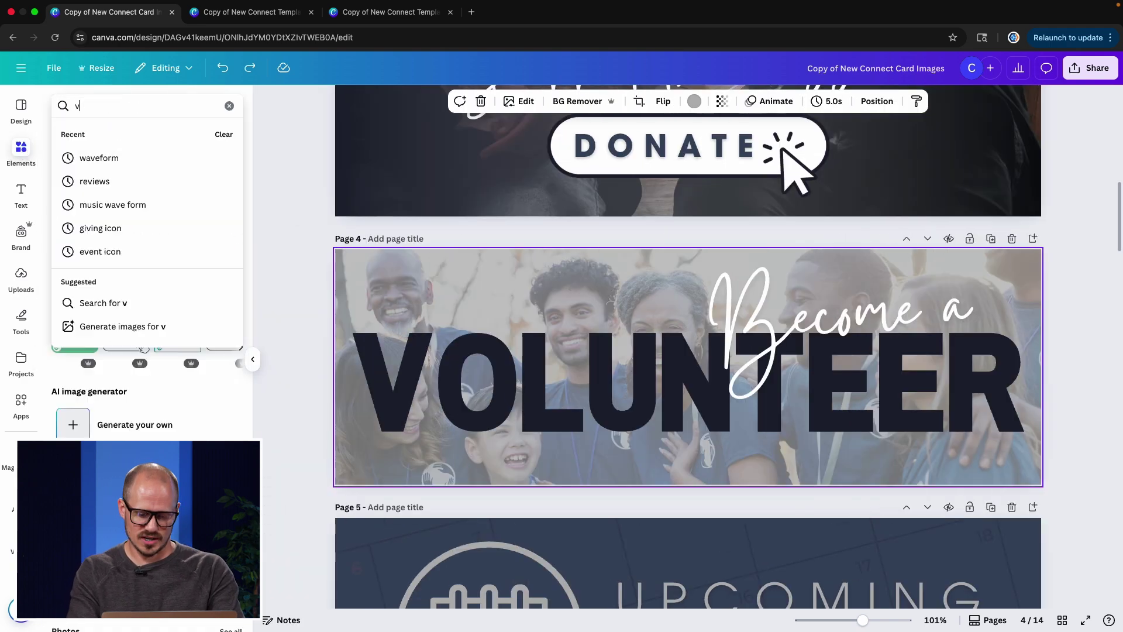
text(oluntter)
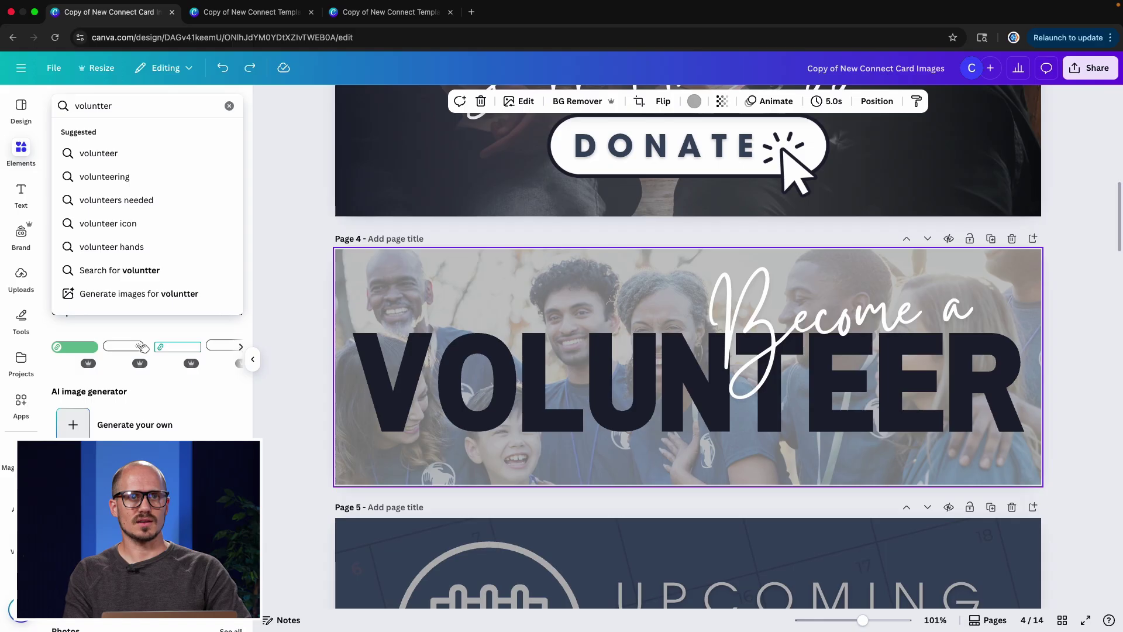
key(Return)
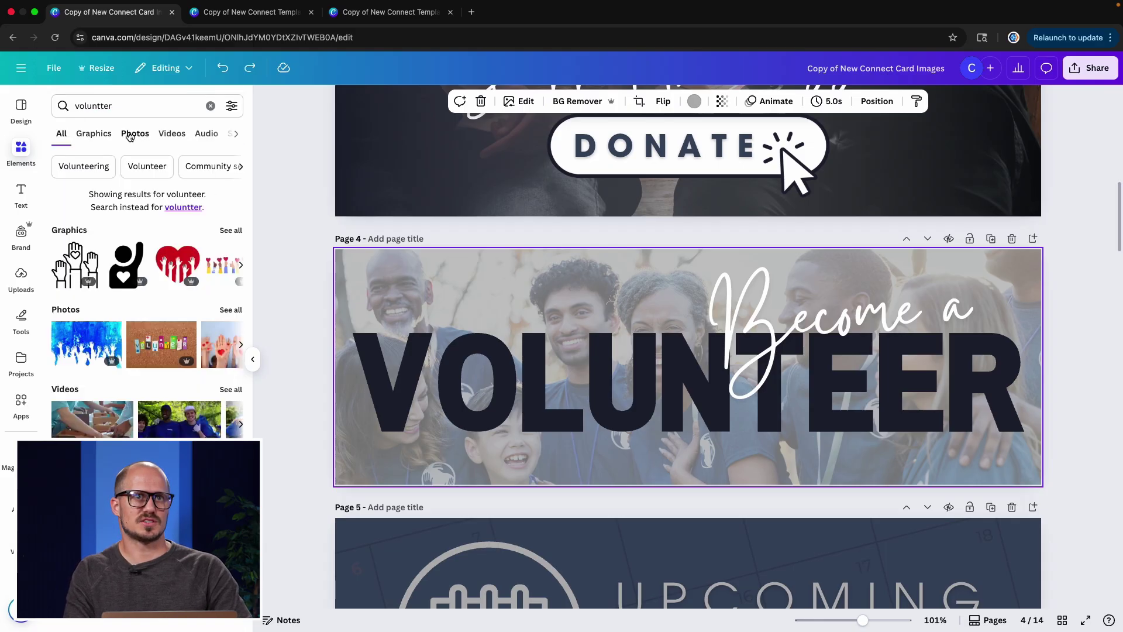
click(133, 135)
scroll(129, 290, down, 5)
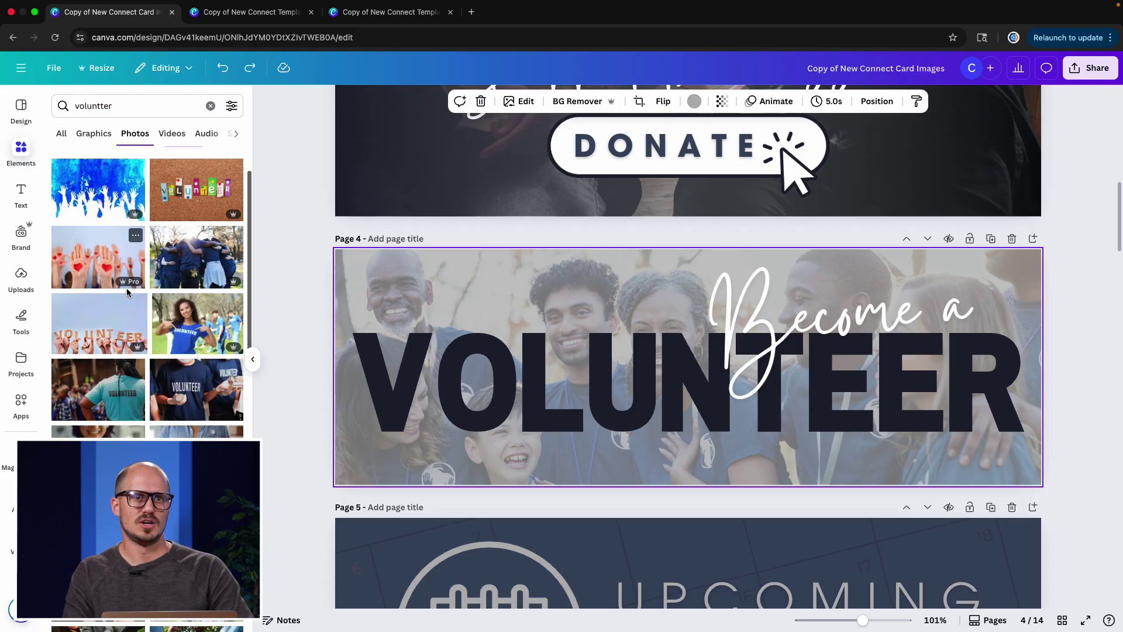
scroll(128, 292, down, 3)
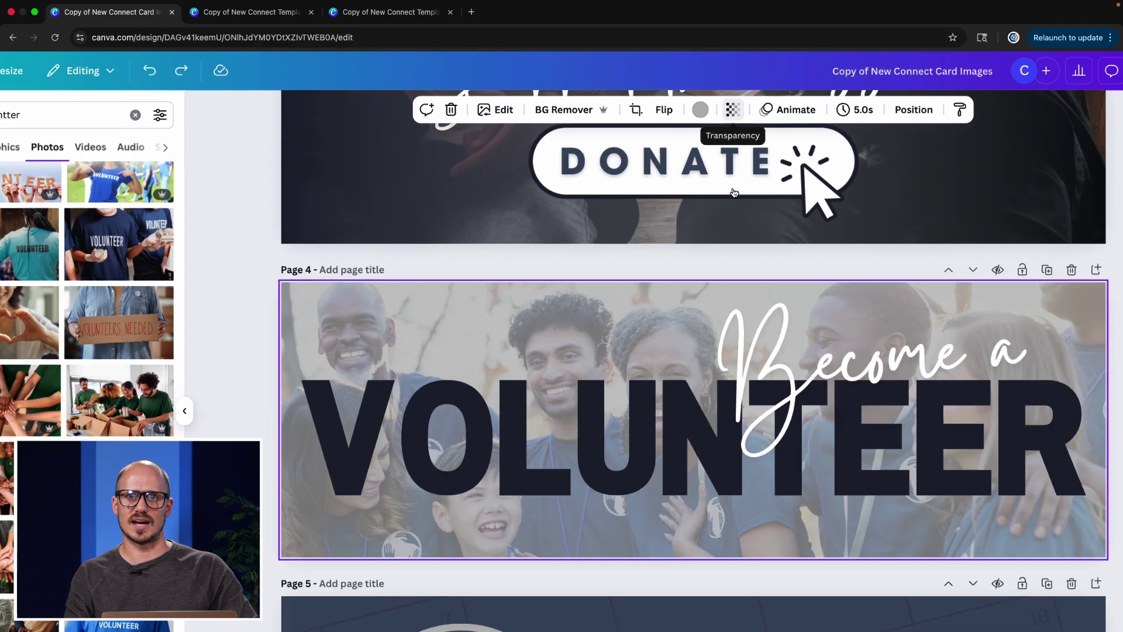
- Preview the page 4 volunteer photo fully opaque, then fade it to 22 transparency
scroll(720, 120, down, 5)
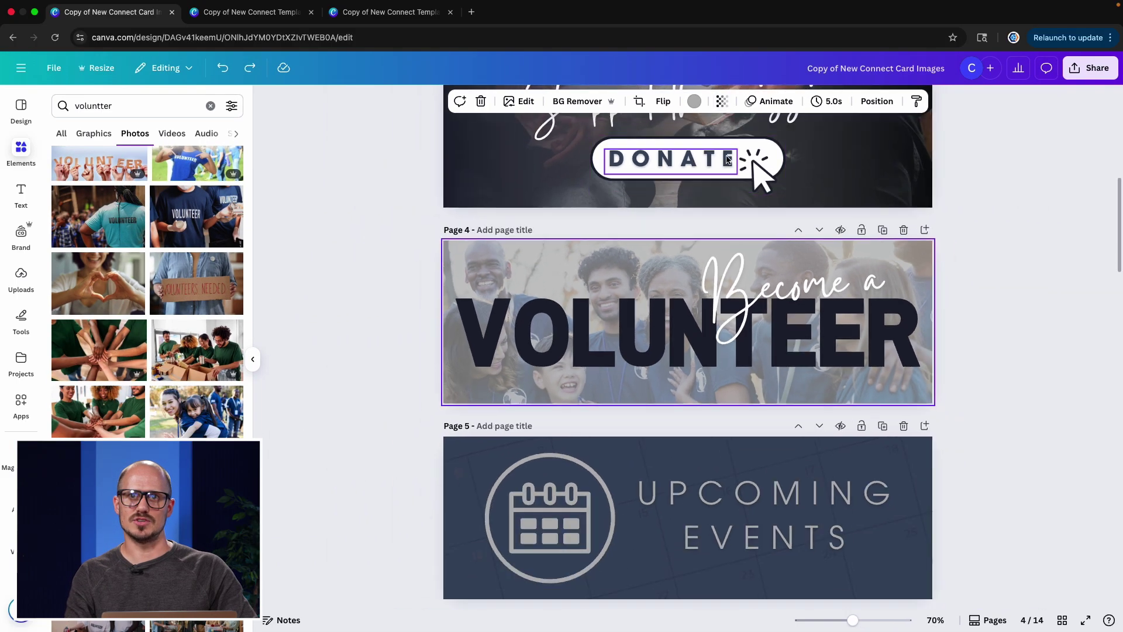
click(721, 100)
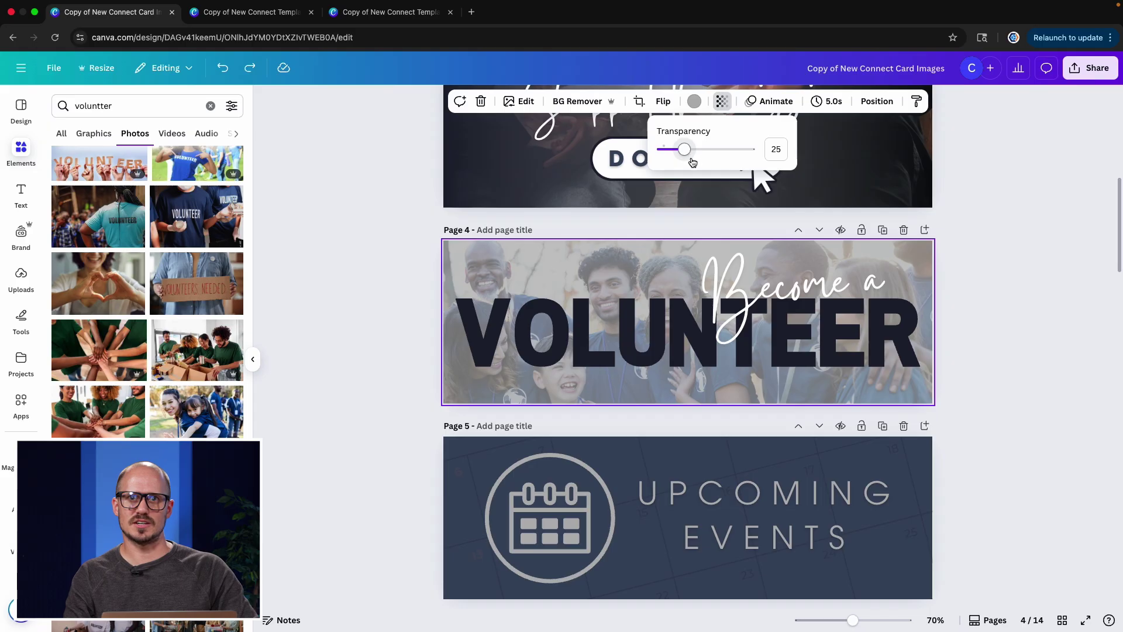
drag(686, 151, 763, 150)
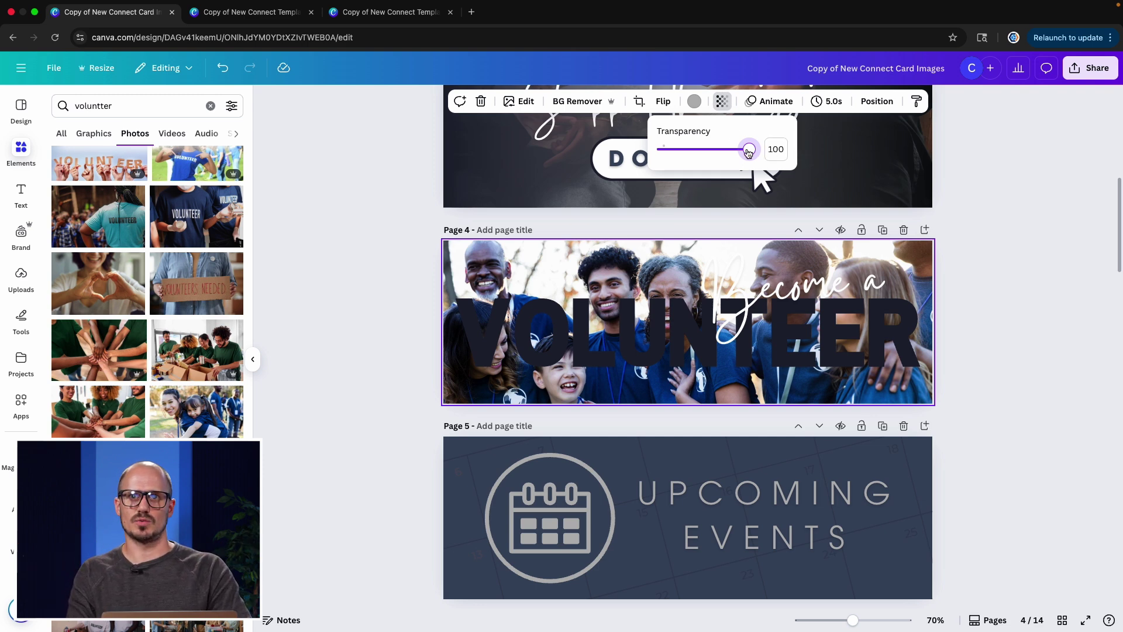
drag(747, 149, 682, 151)
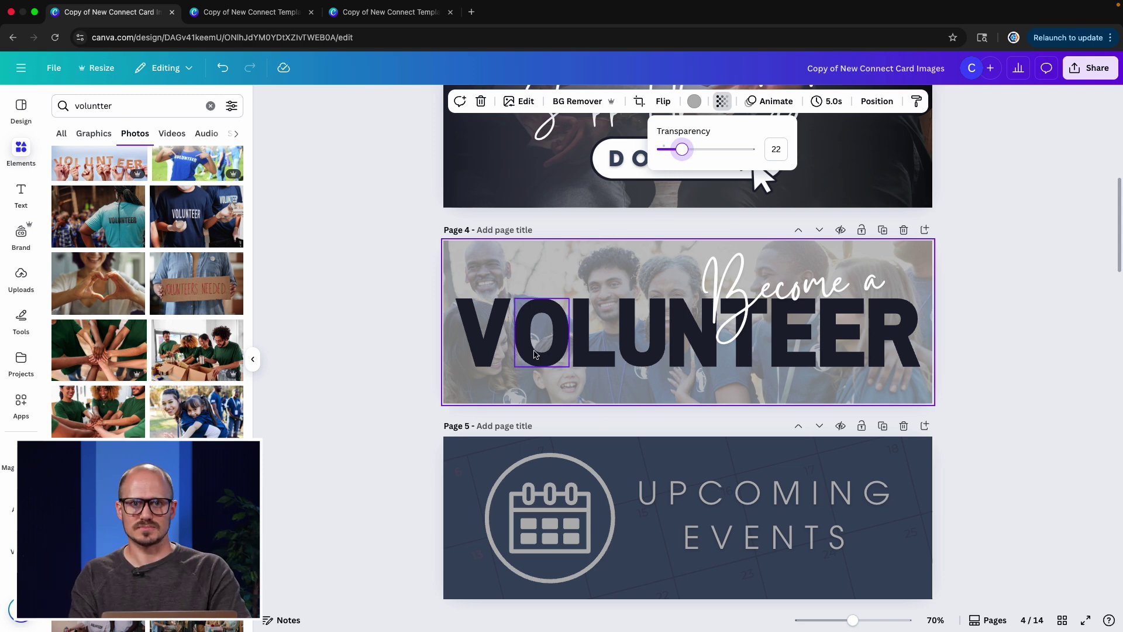
scroll(492, 385, down, 5)
- Select the faint background calendar graphic behind the page 5 calendar icon
scroll(491, 385, down, 1)
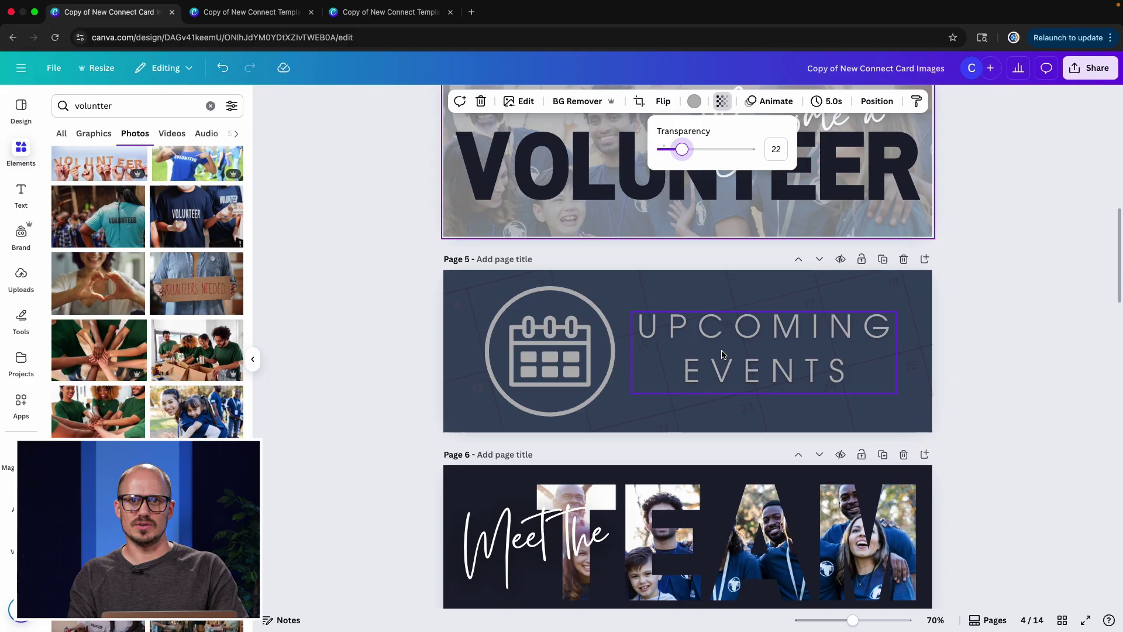
scroll(735, 349, up, 5)
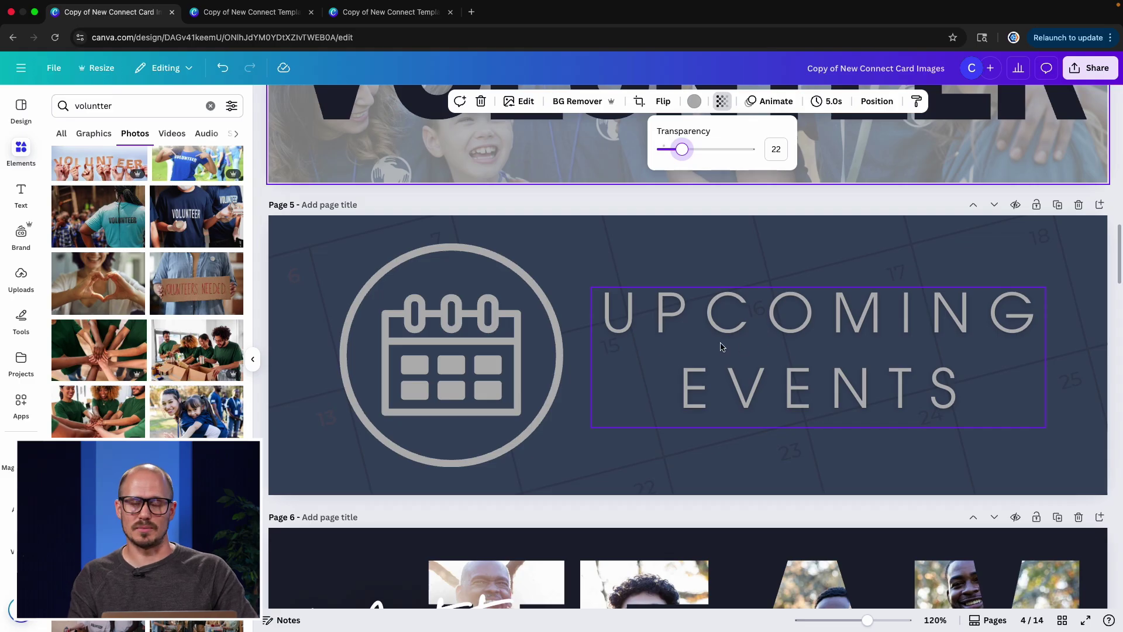
click(476, 372)
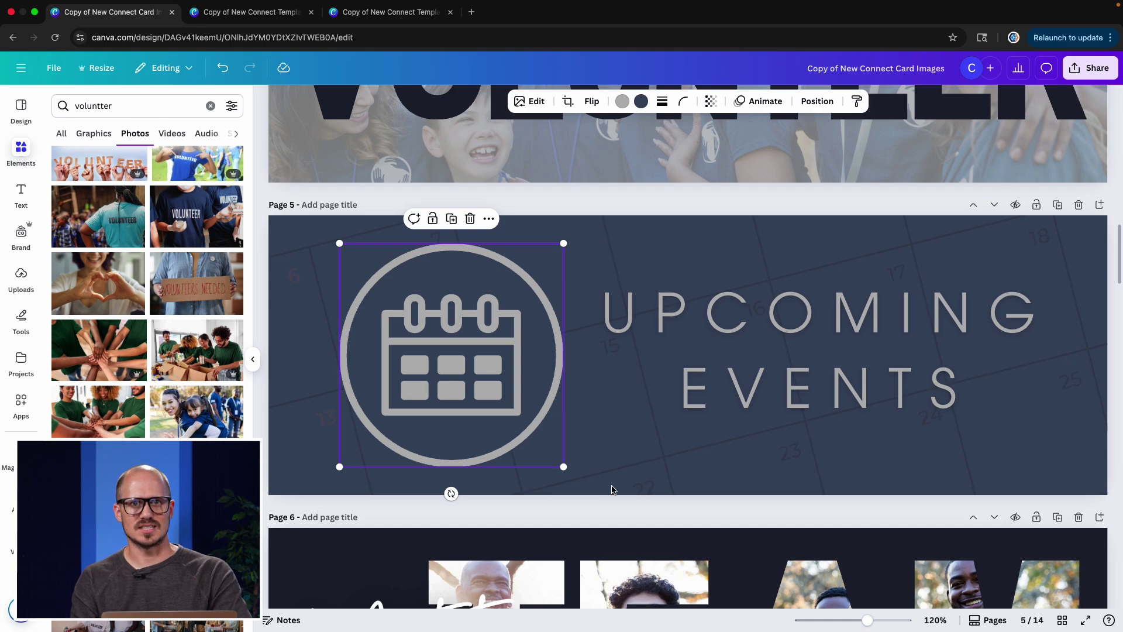
click(672, 471)
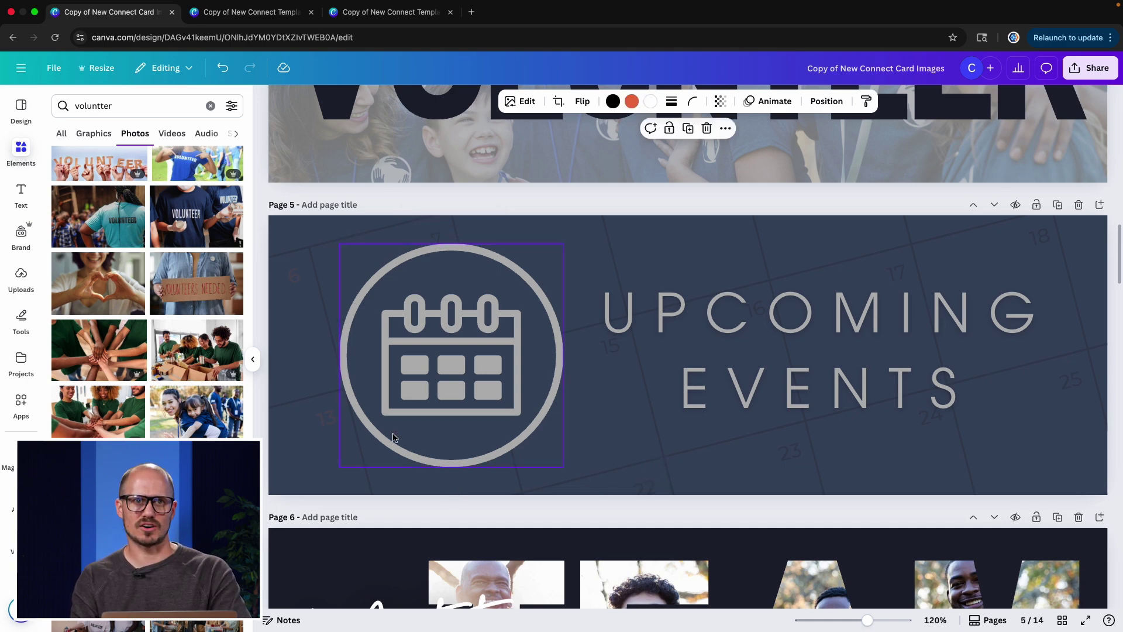
ctrl+scroll(300, 431, down, 5)
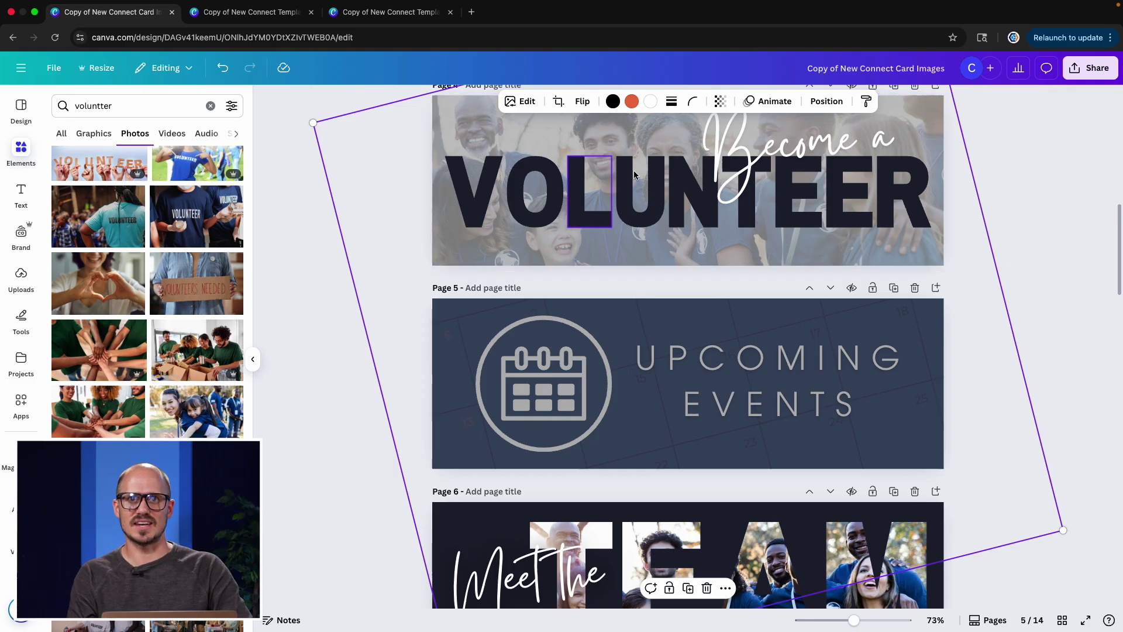
- Preview the page 5 background calendar at higher opacity, set it to 22 transparency, then deselect
click(721, 102)
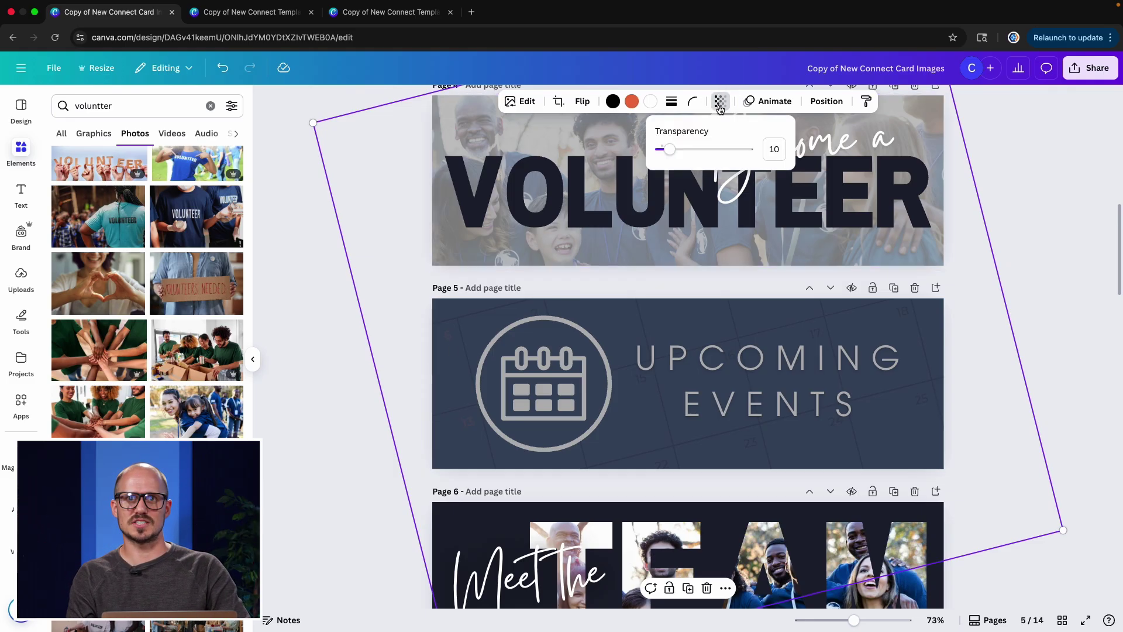
drag(709, 149, 749, 150)
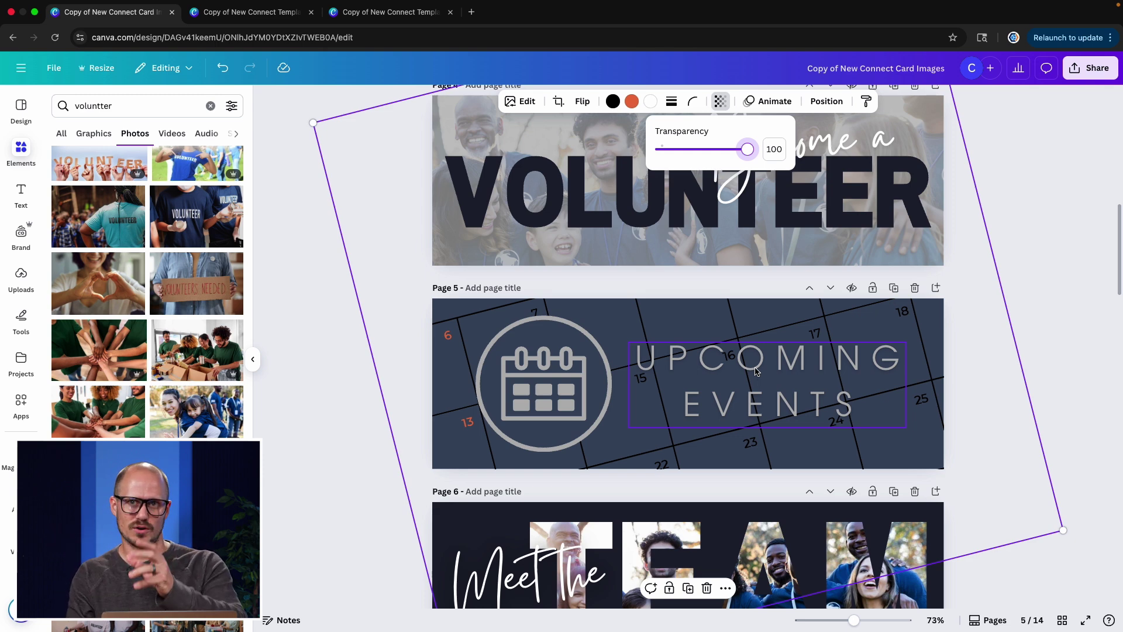
drag(747, 150, 680, 154)
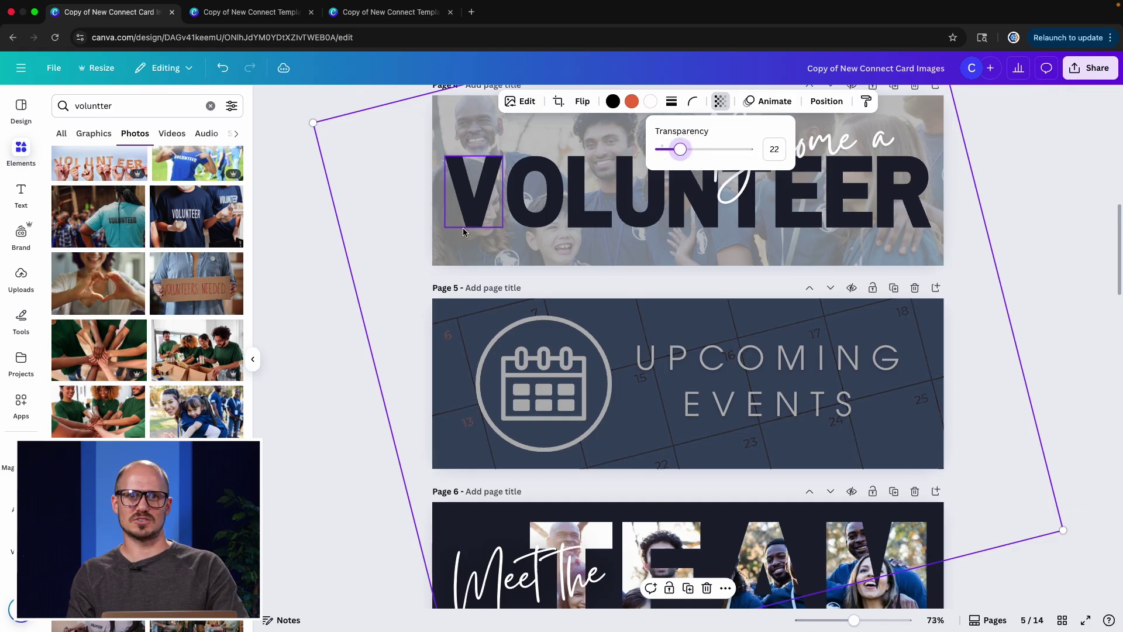
click(311, 331)
click(311, 331)
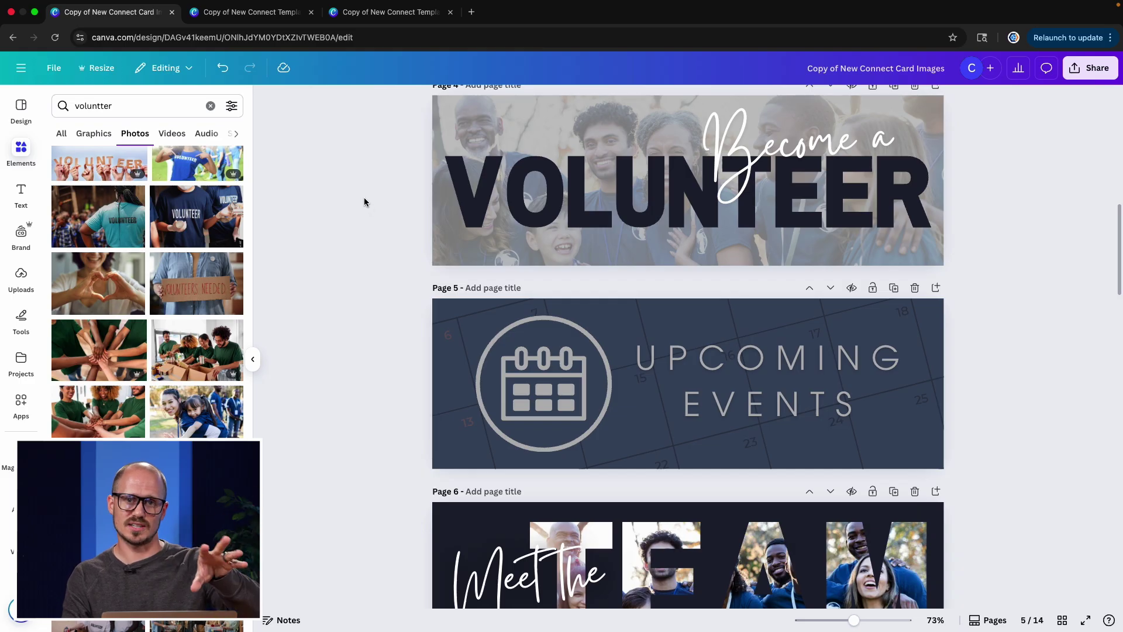
- Switch to the browser tab with the Copy of New Connect Templates (Small) design
click(245, 13)
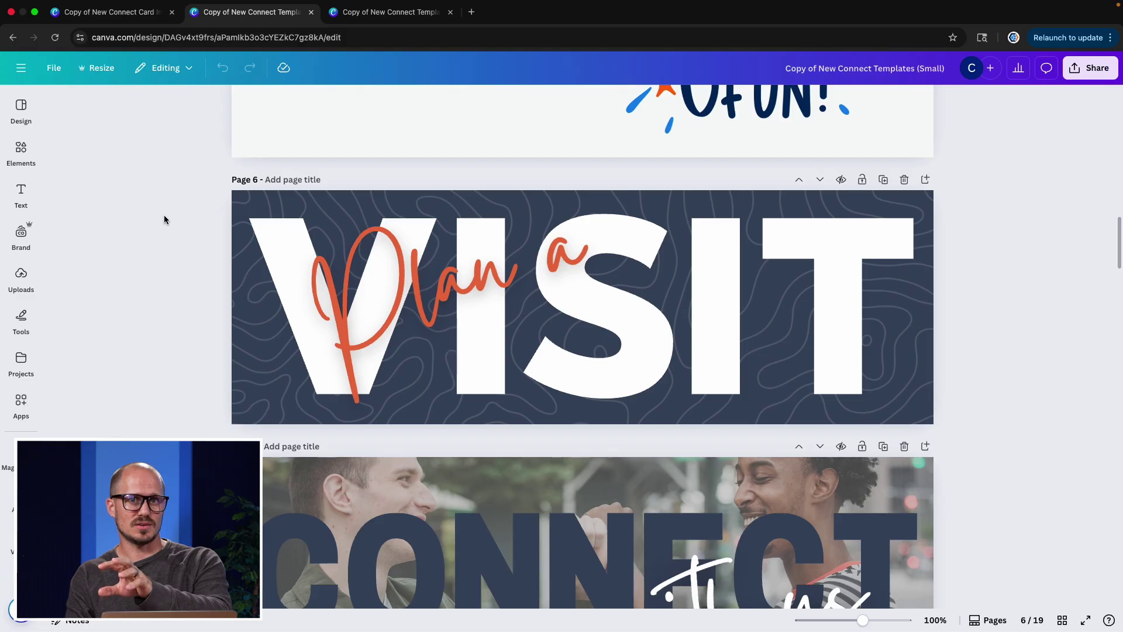
- Scroll past the CONNECT and Support the mission cards, then switch to the Large templates design
scroll(164, 218, down, 3)
scroll(164, 219, down, 2)
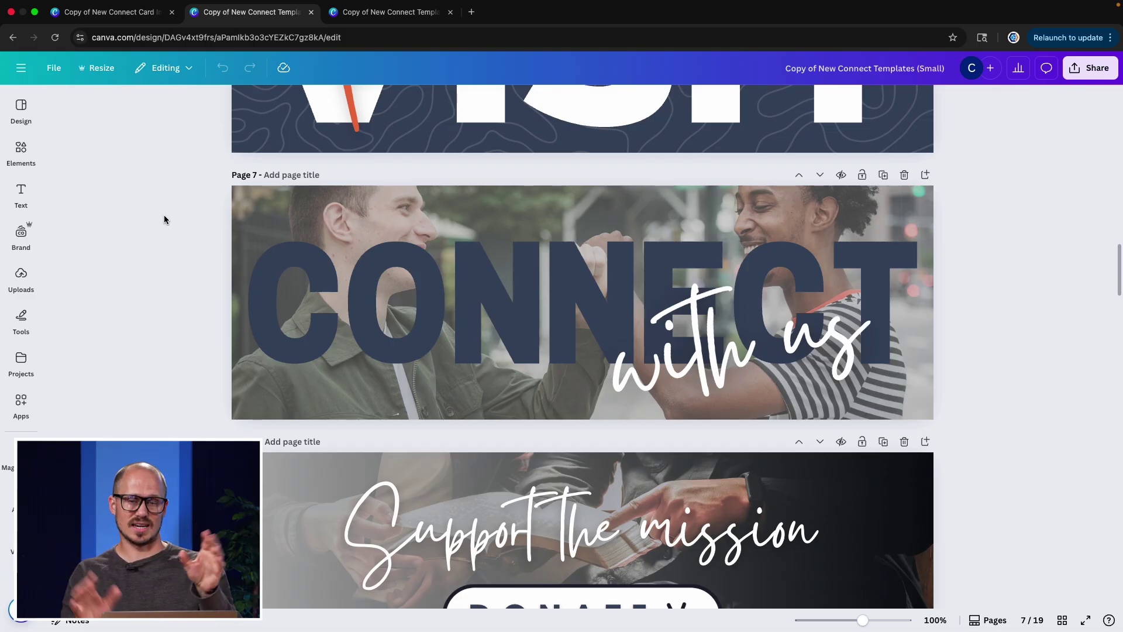
click(368, 12)
scroll(183, 209, down, 5)
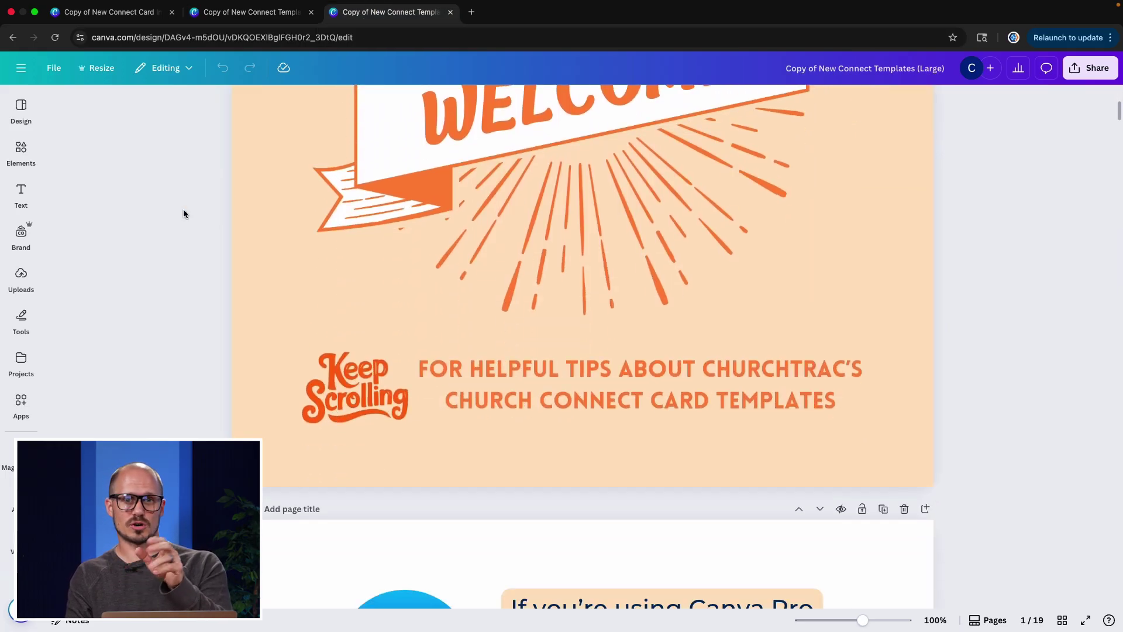
- Scroll down the Large design to the square Plan a VISIT card on page 6
scroll(183, 209, down, 15)
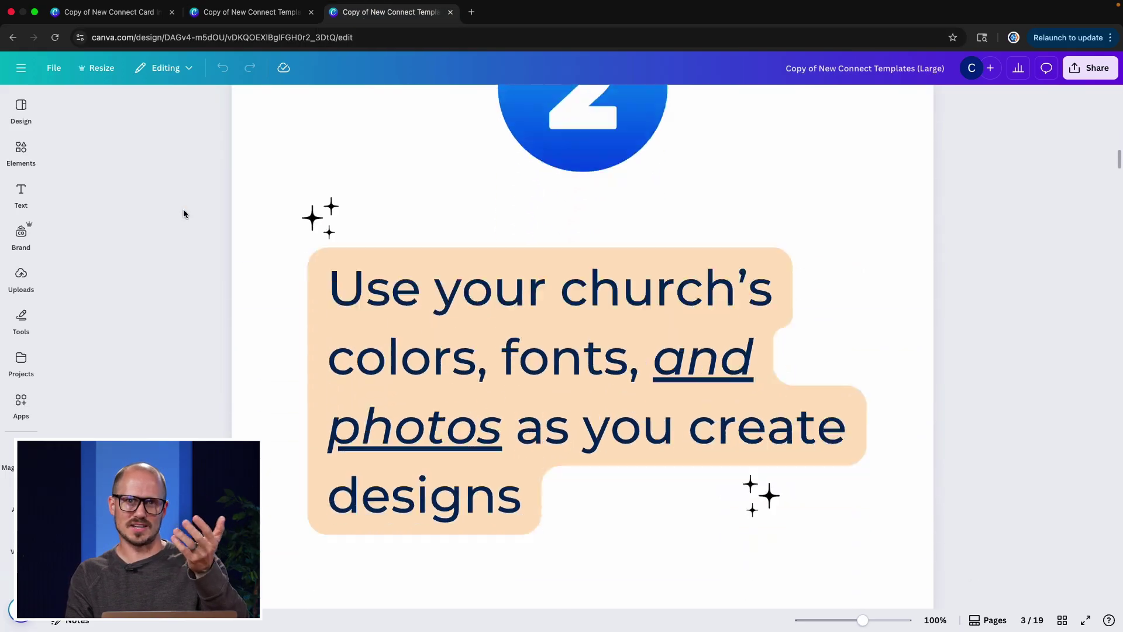
scroll(184, 209, down, 15)
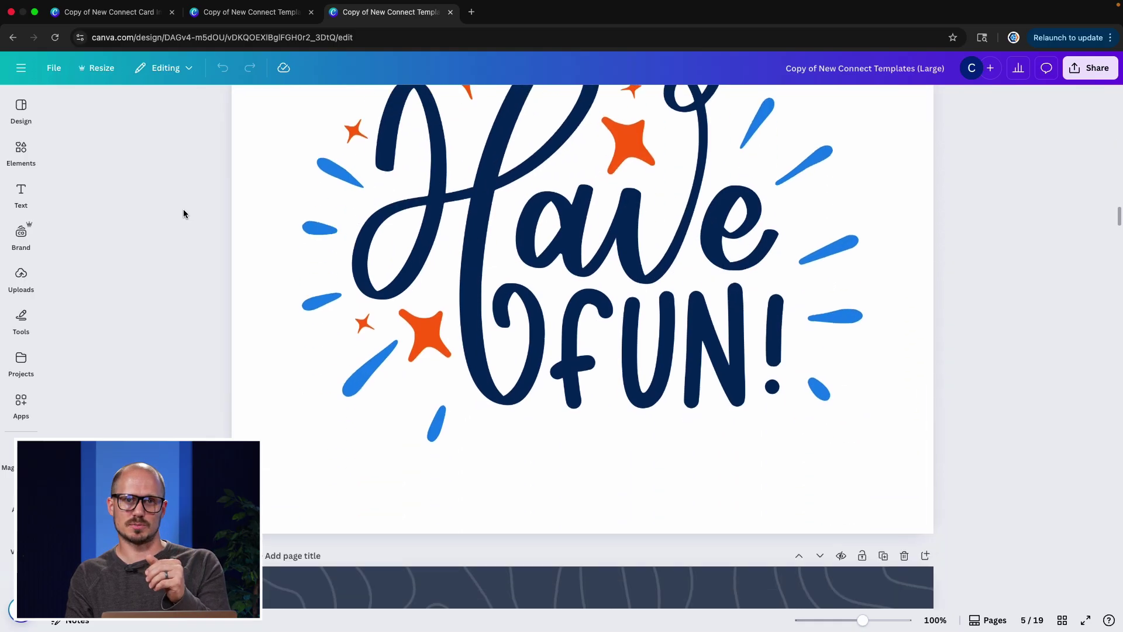
scroll(183, 212, down, 10)
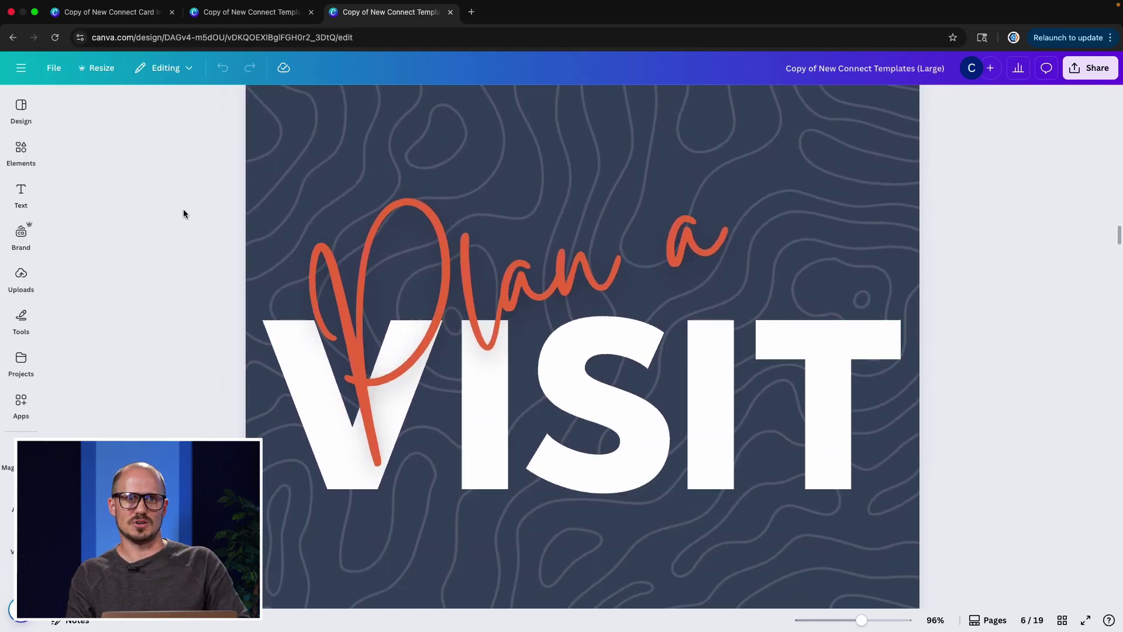
scroll(184, 209, down, 10)
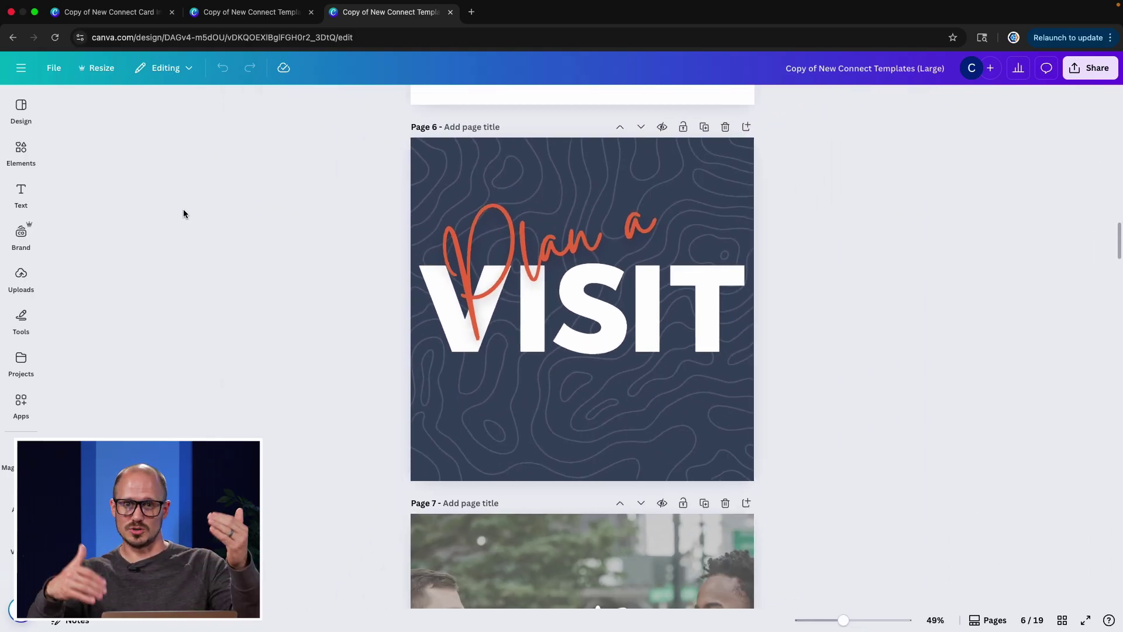